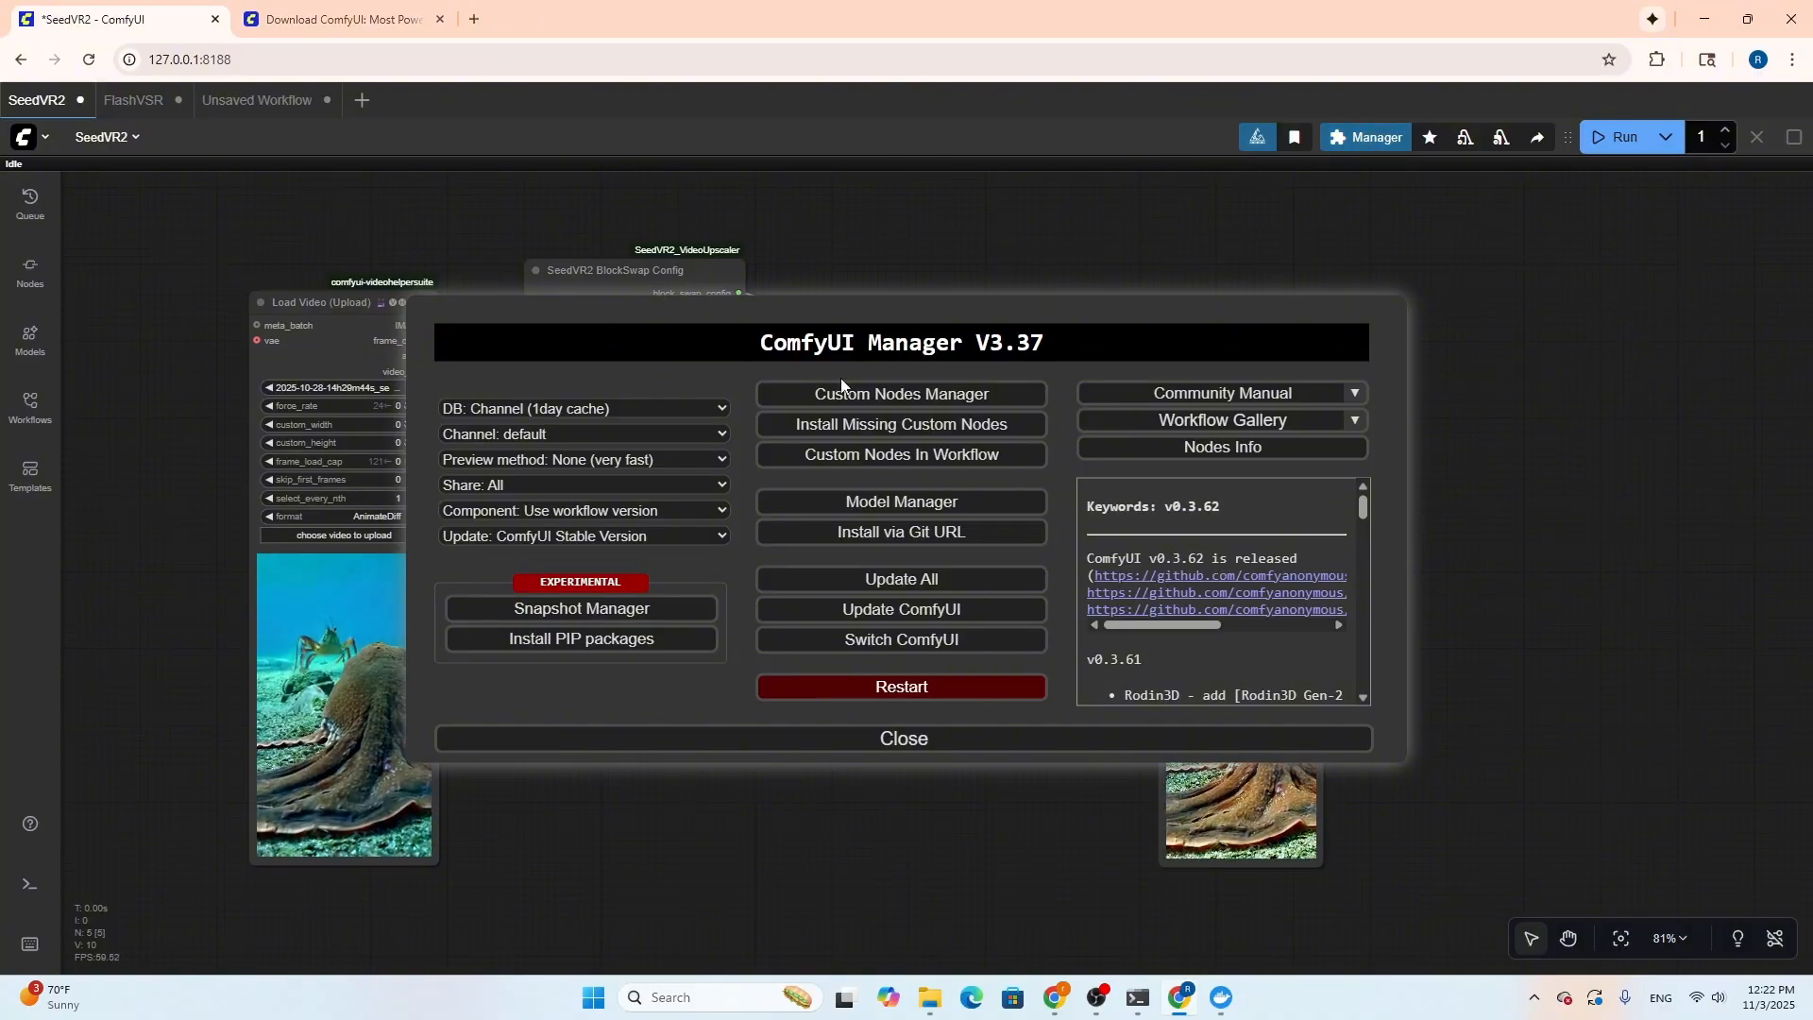
Search the custom nodes manager for "seed"
left_click(866, 394)
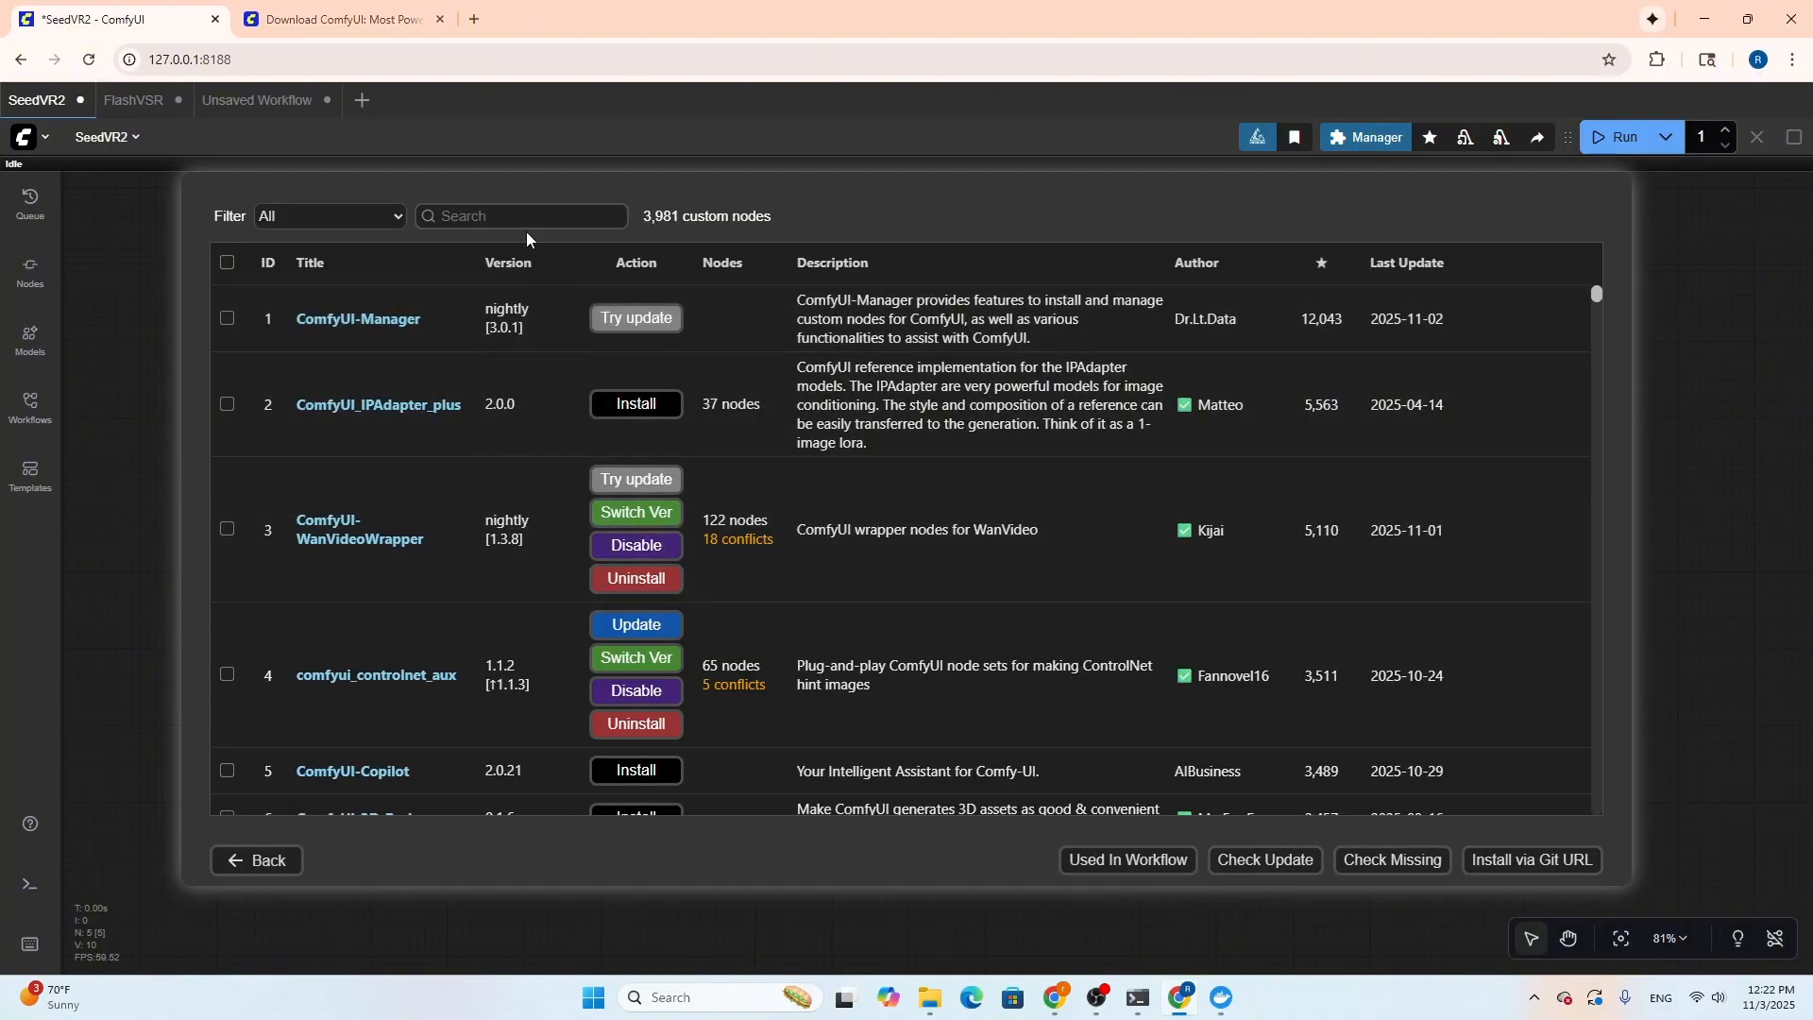
left_click(527, 215)
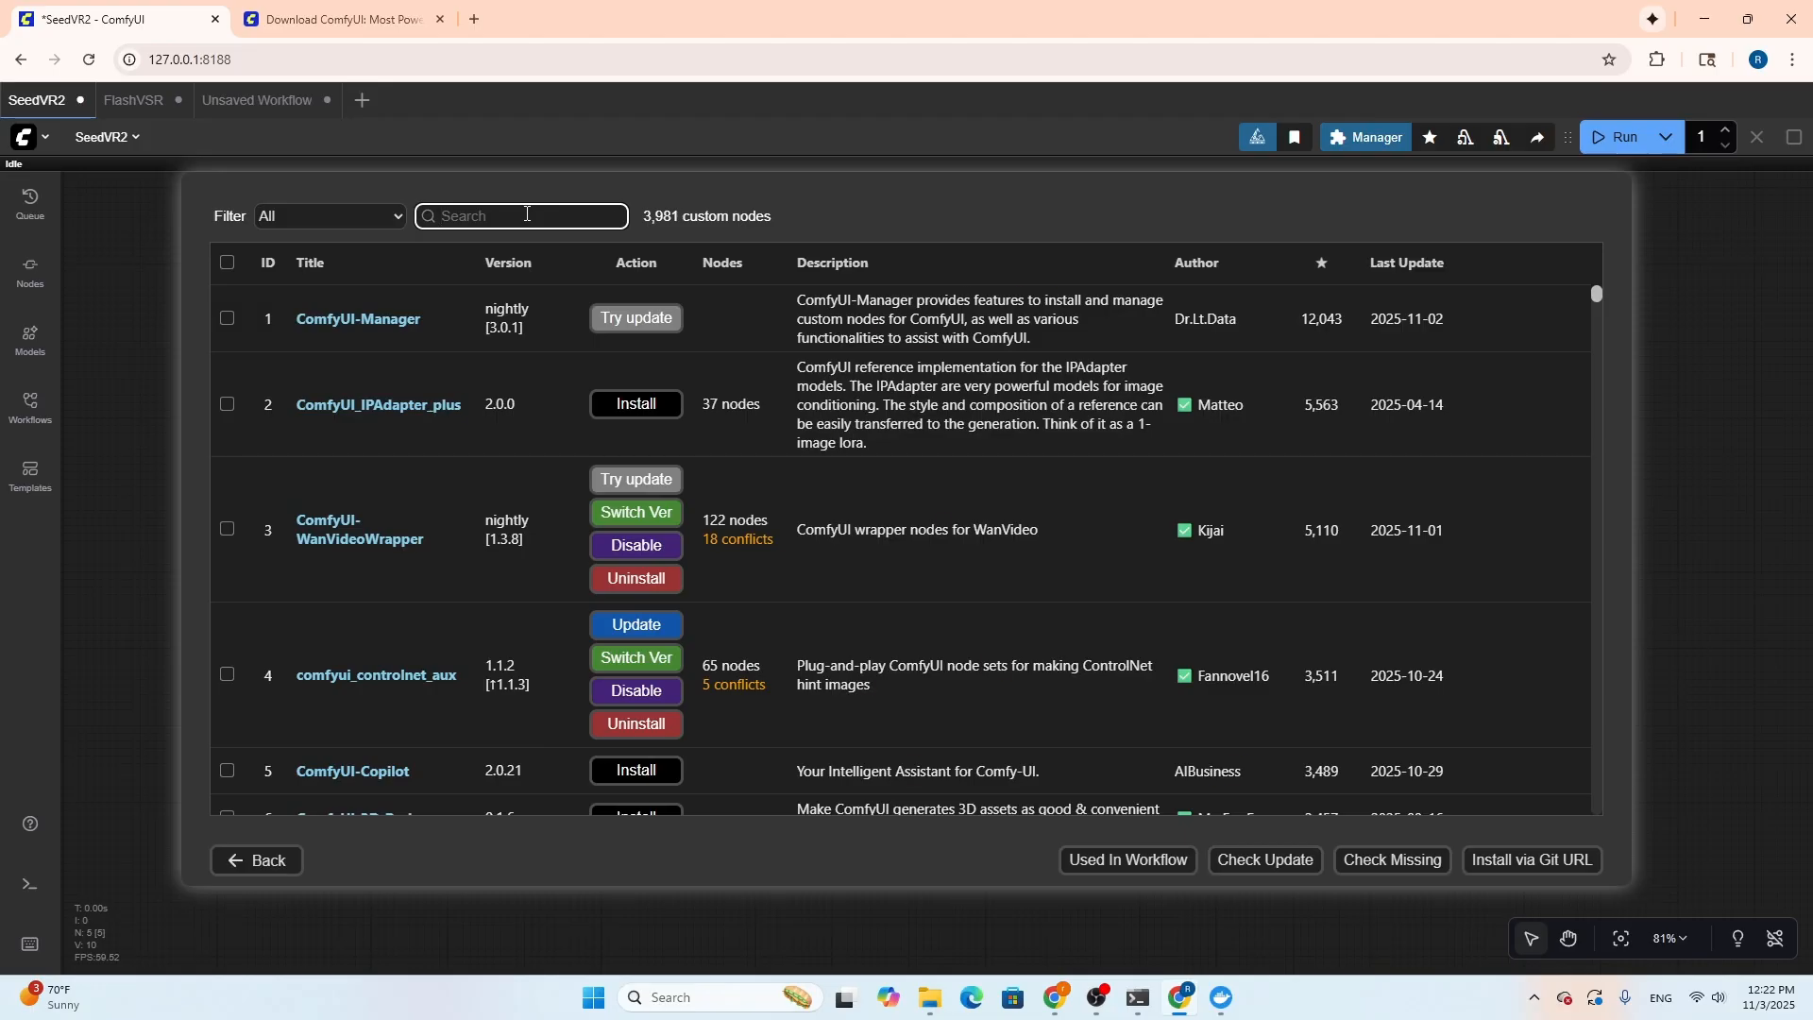
type("seed")
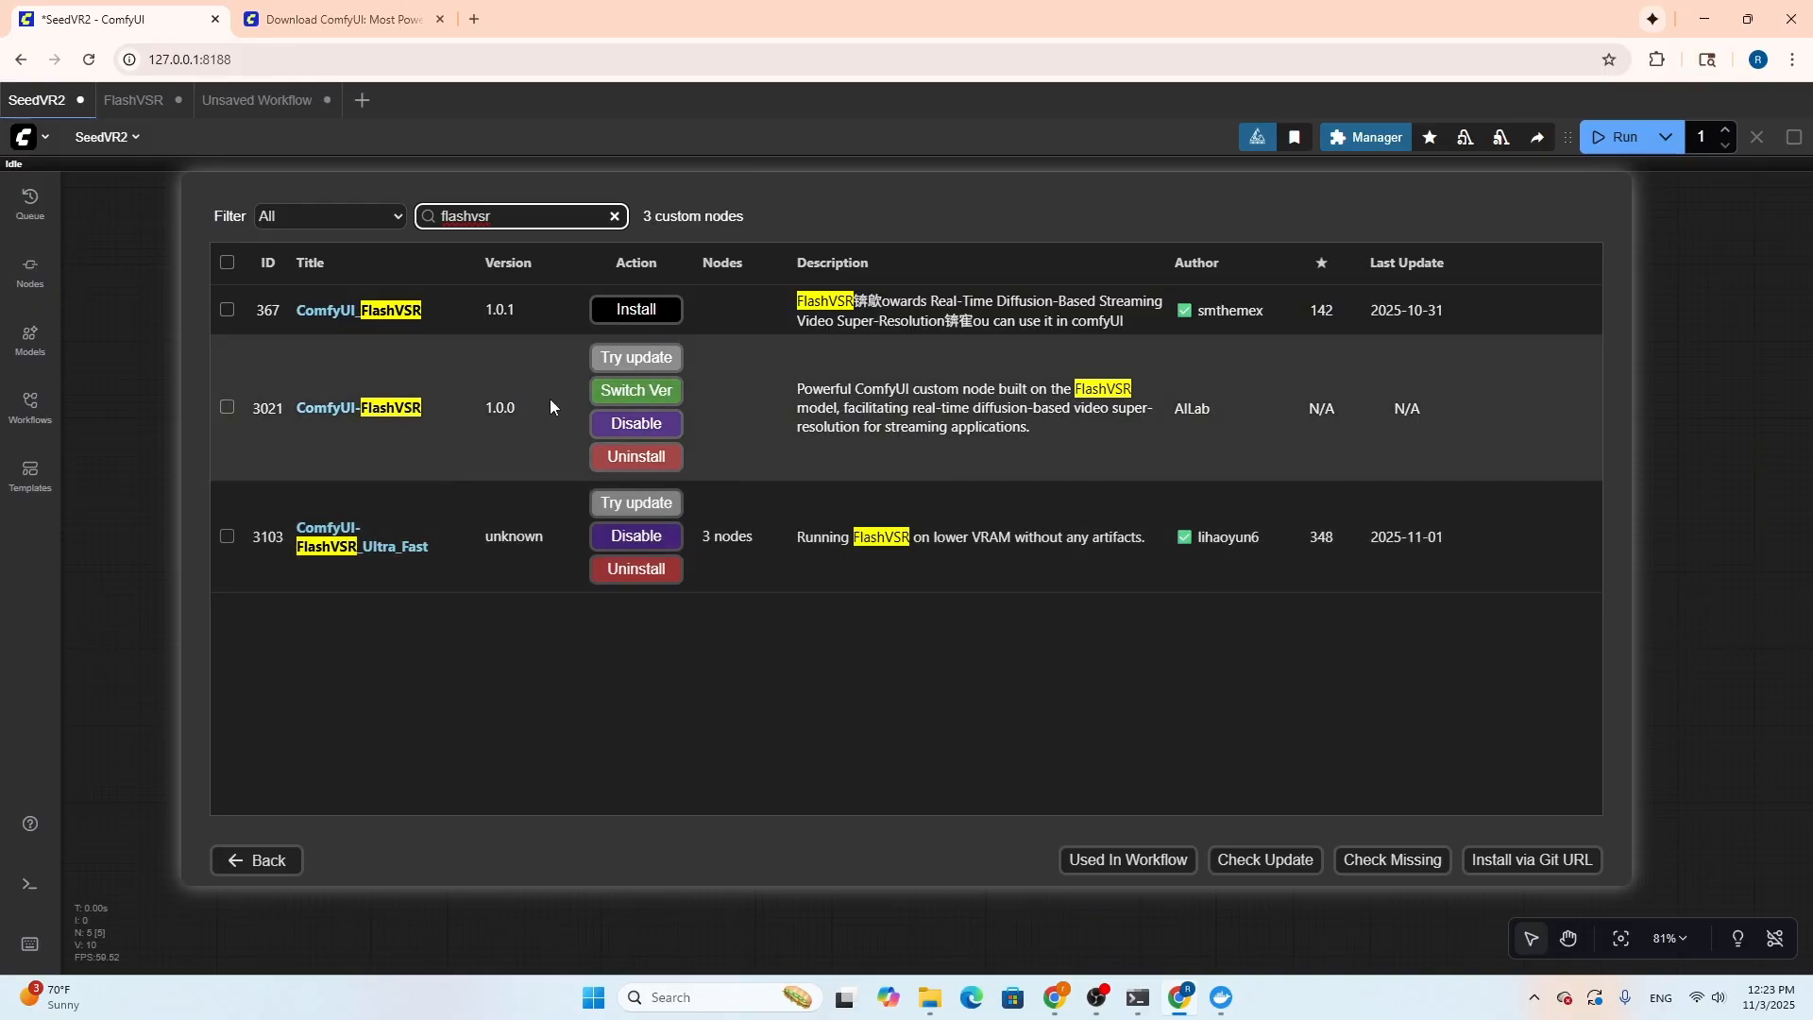
Open the ComfyUI-FlashVSR repository page, look through its README and features, and return to the custom node list
left_click(397, 408)
scroll(239, 519, "down", 8)
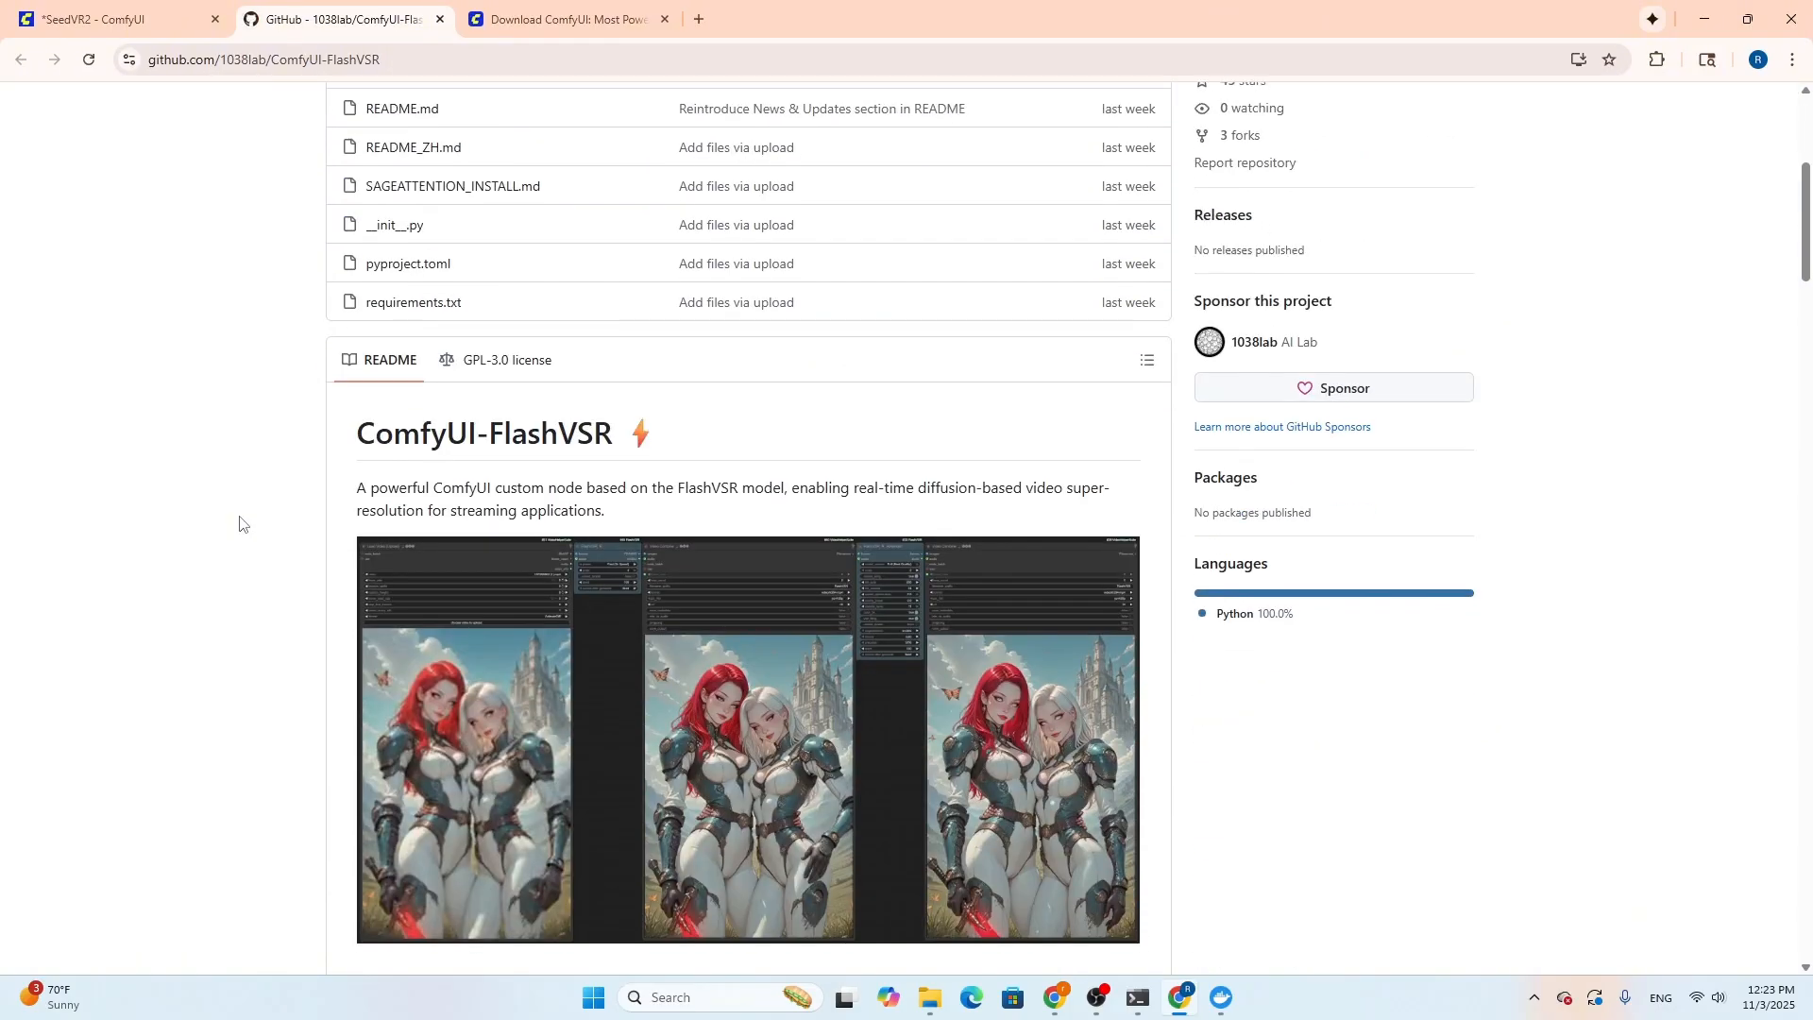
scroll(344, 510, "down", 10)
scroll(343, 509, "up", 17)
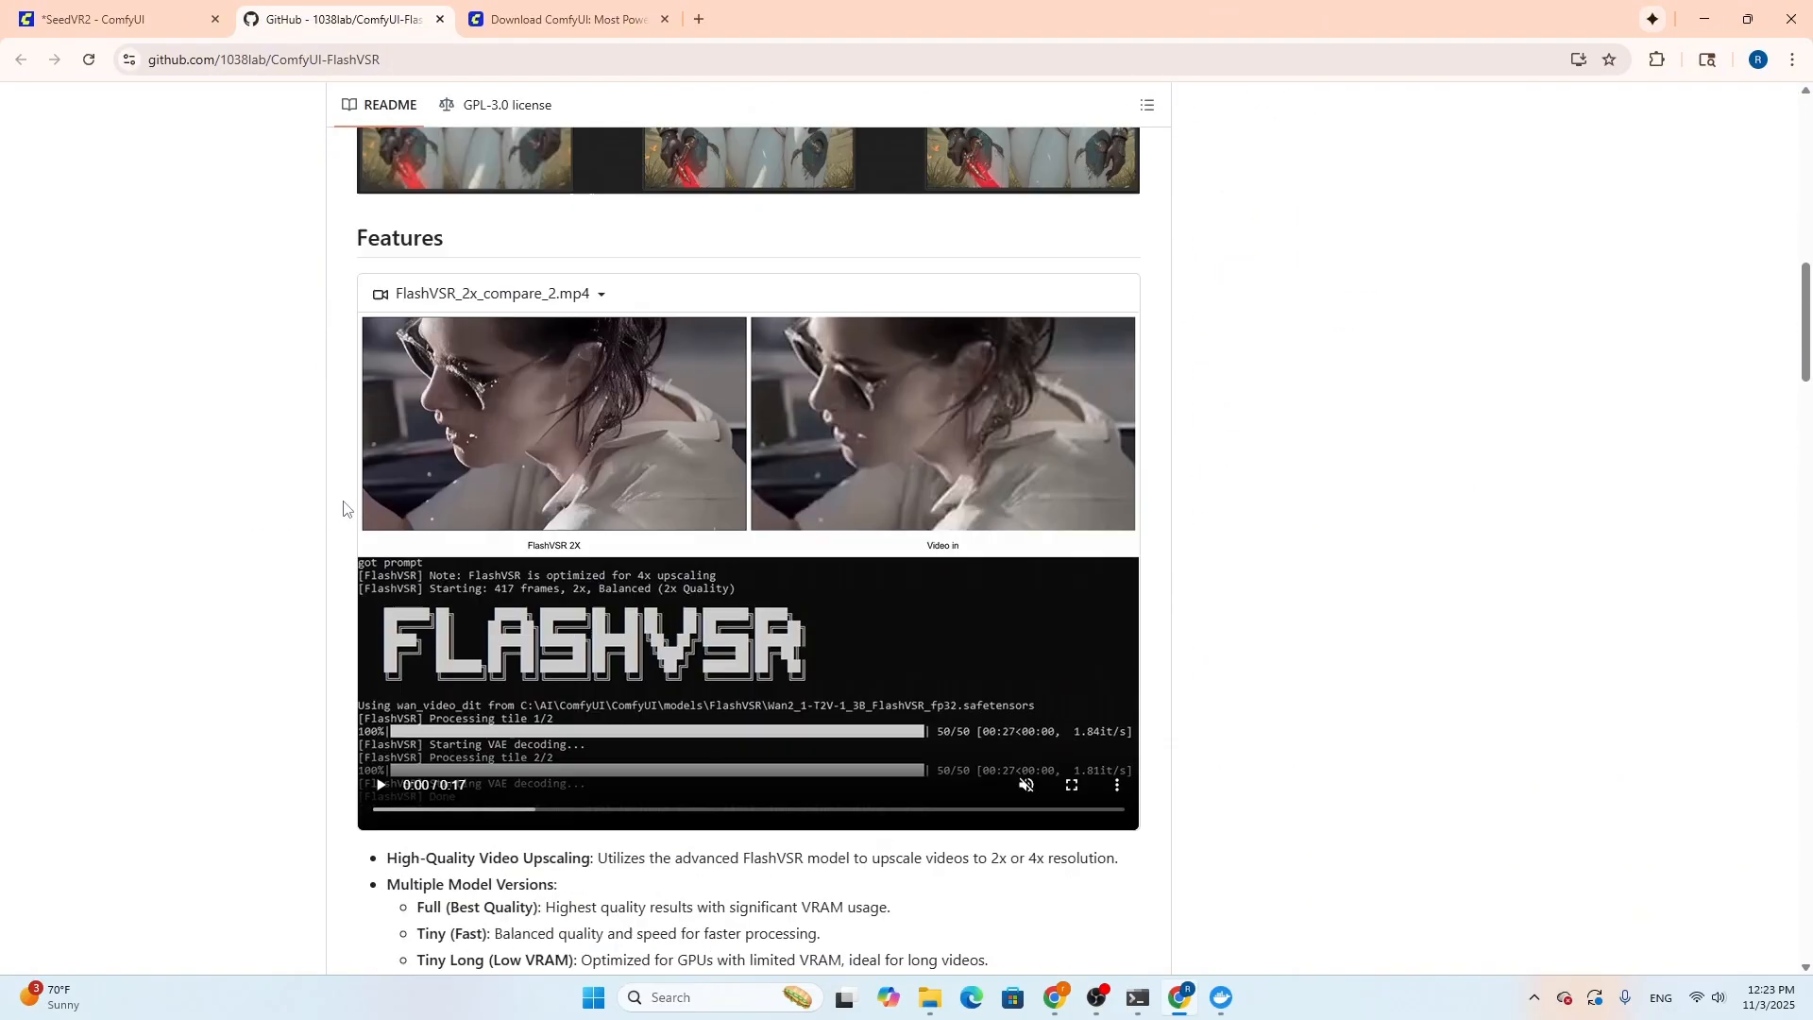
scroll(344, 510, "up", 6)
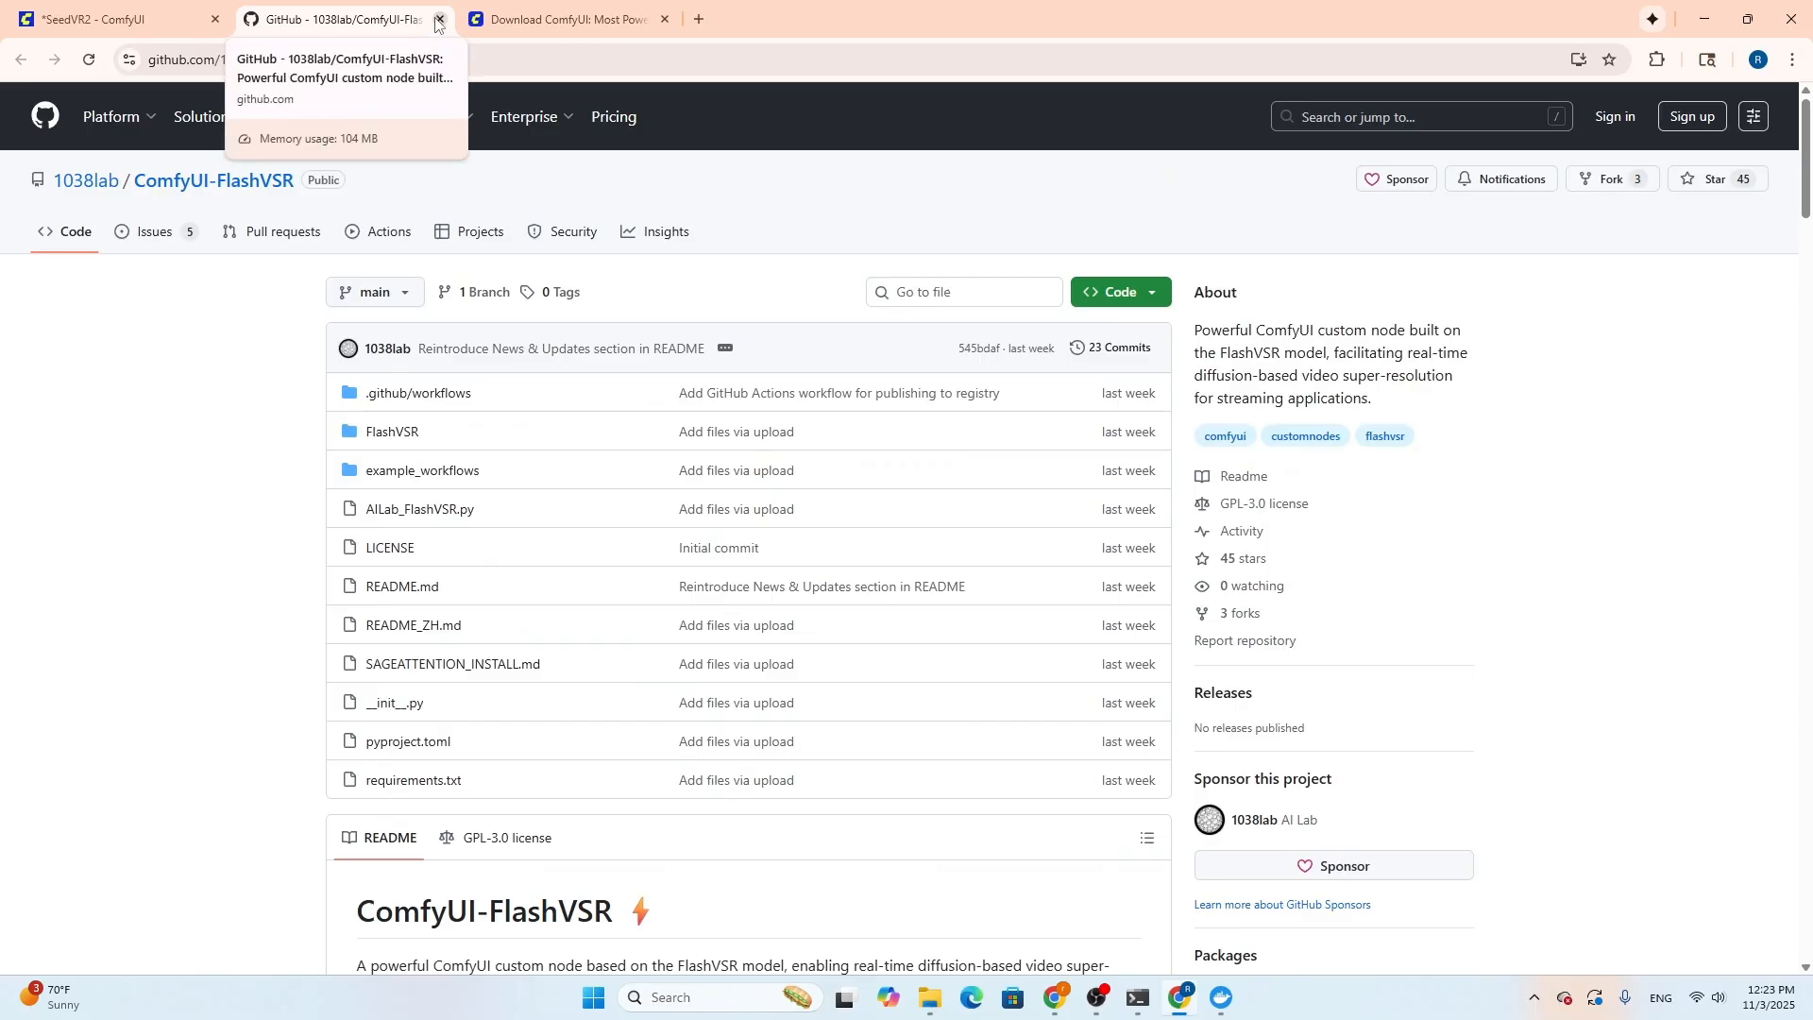
left_click(438, 19)
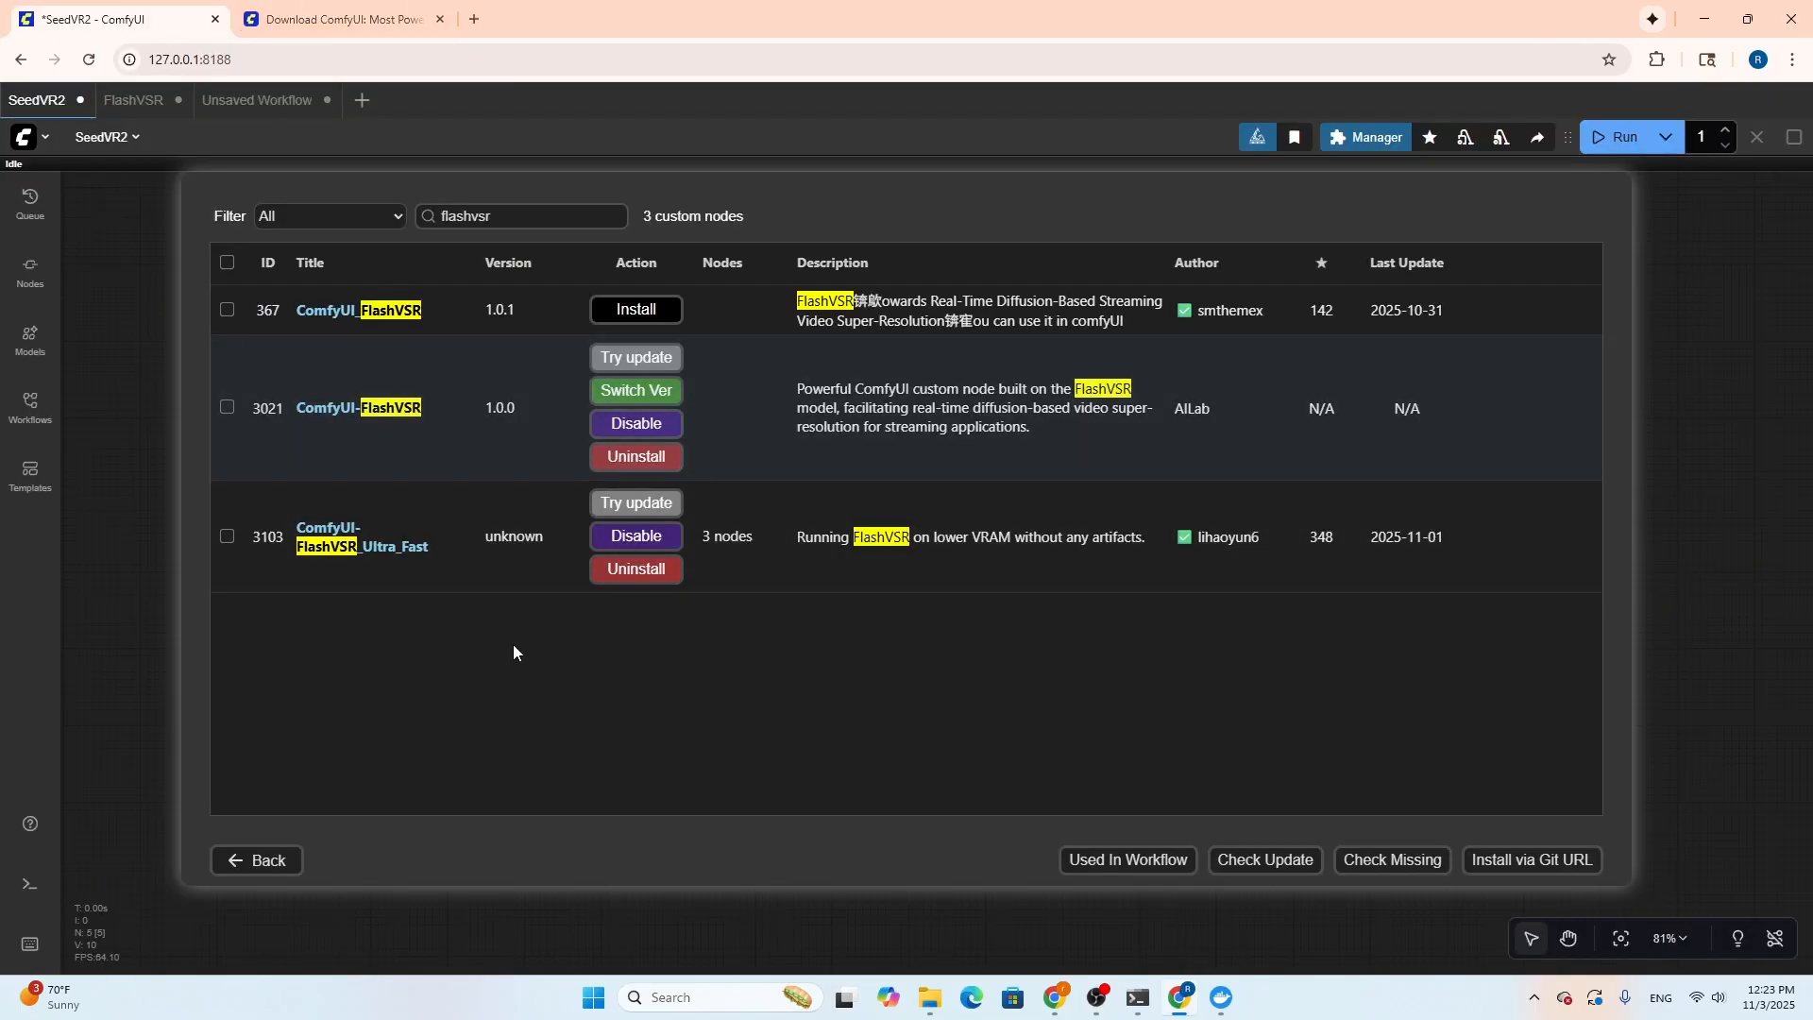
Look through the changelog and preview on the ComfyUI-FlashVSR_Ultra_Fast repository page, and return to the SeedVR2 workflow
left_click_drag(449, 552, 289, 507)
left_click(381, 614)
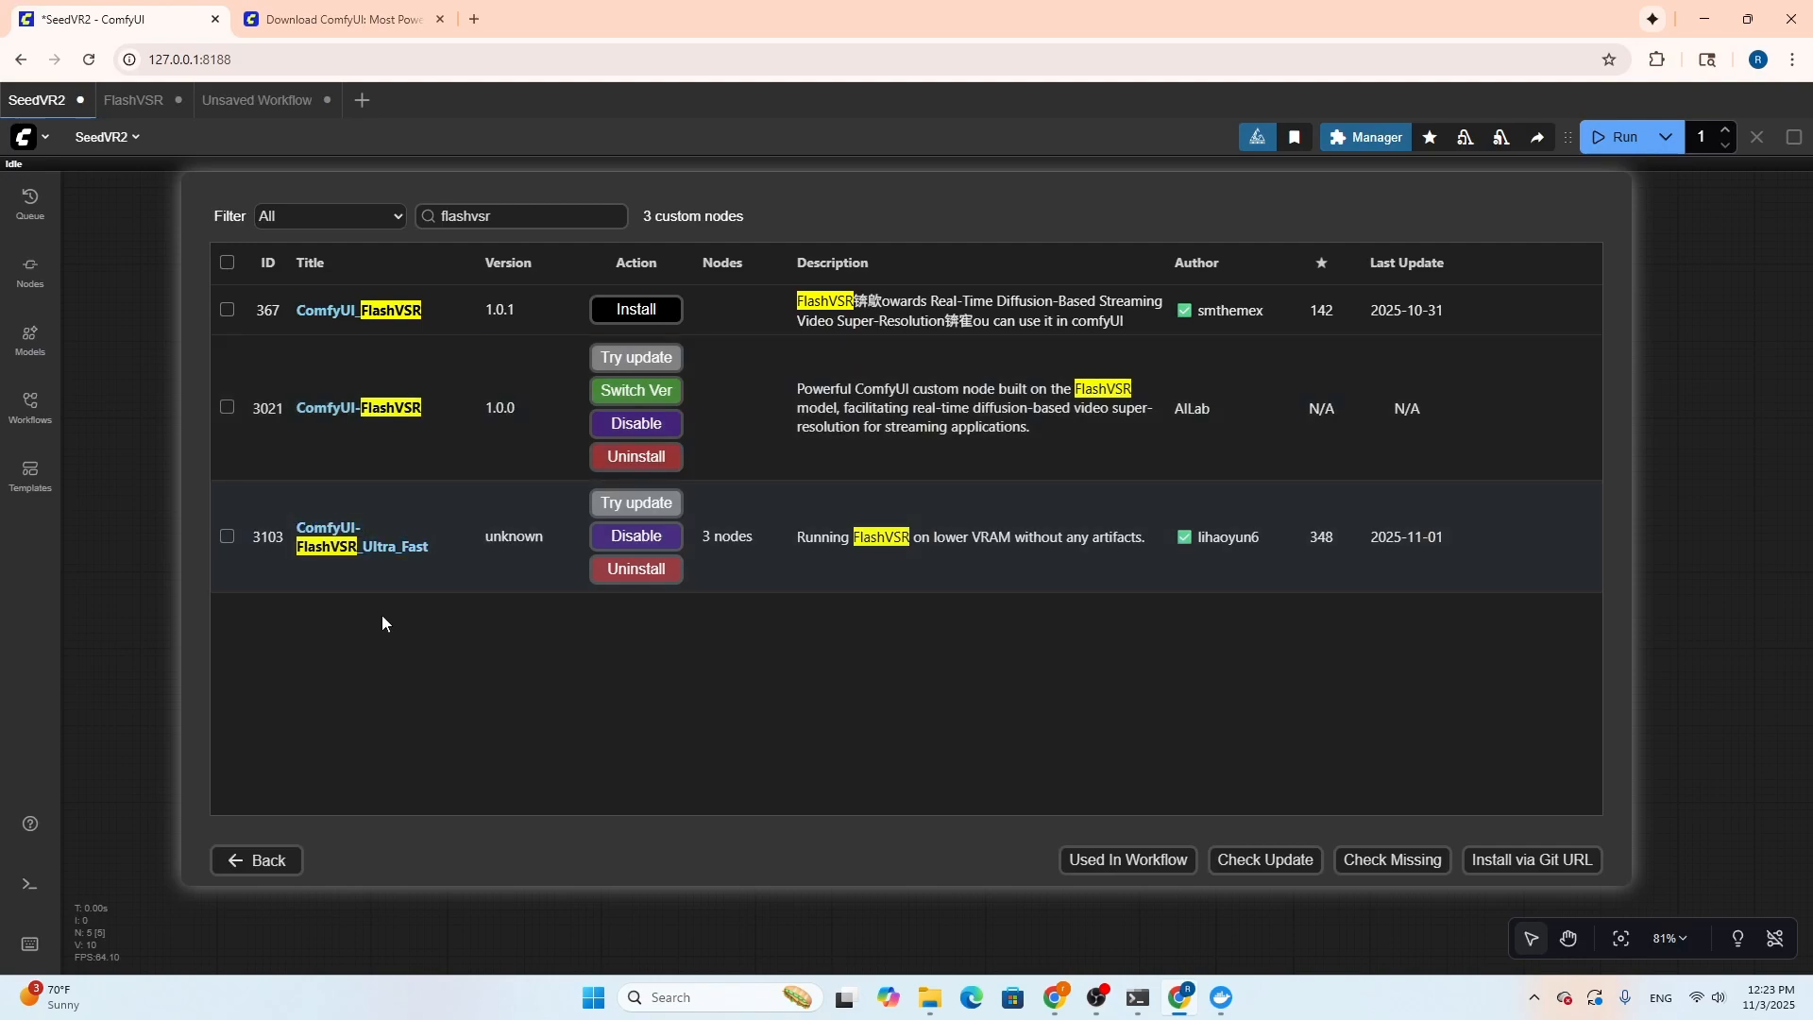
left_click(404, 551)
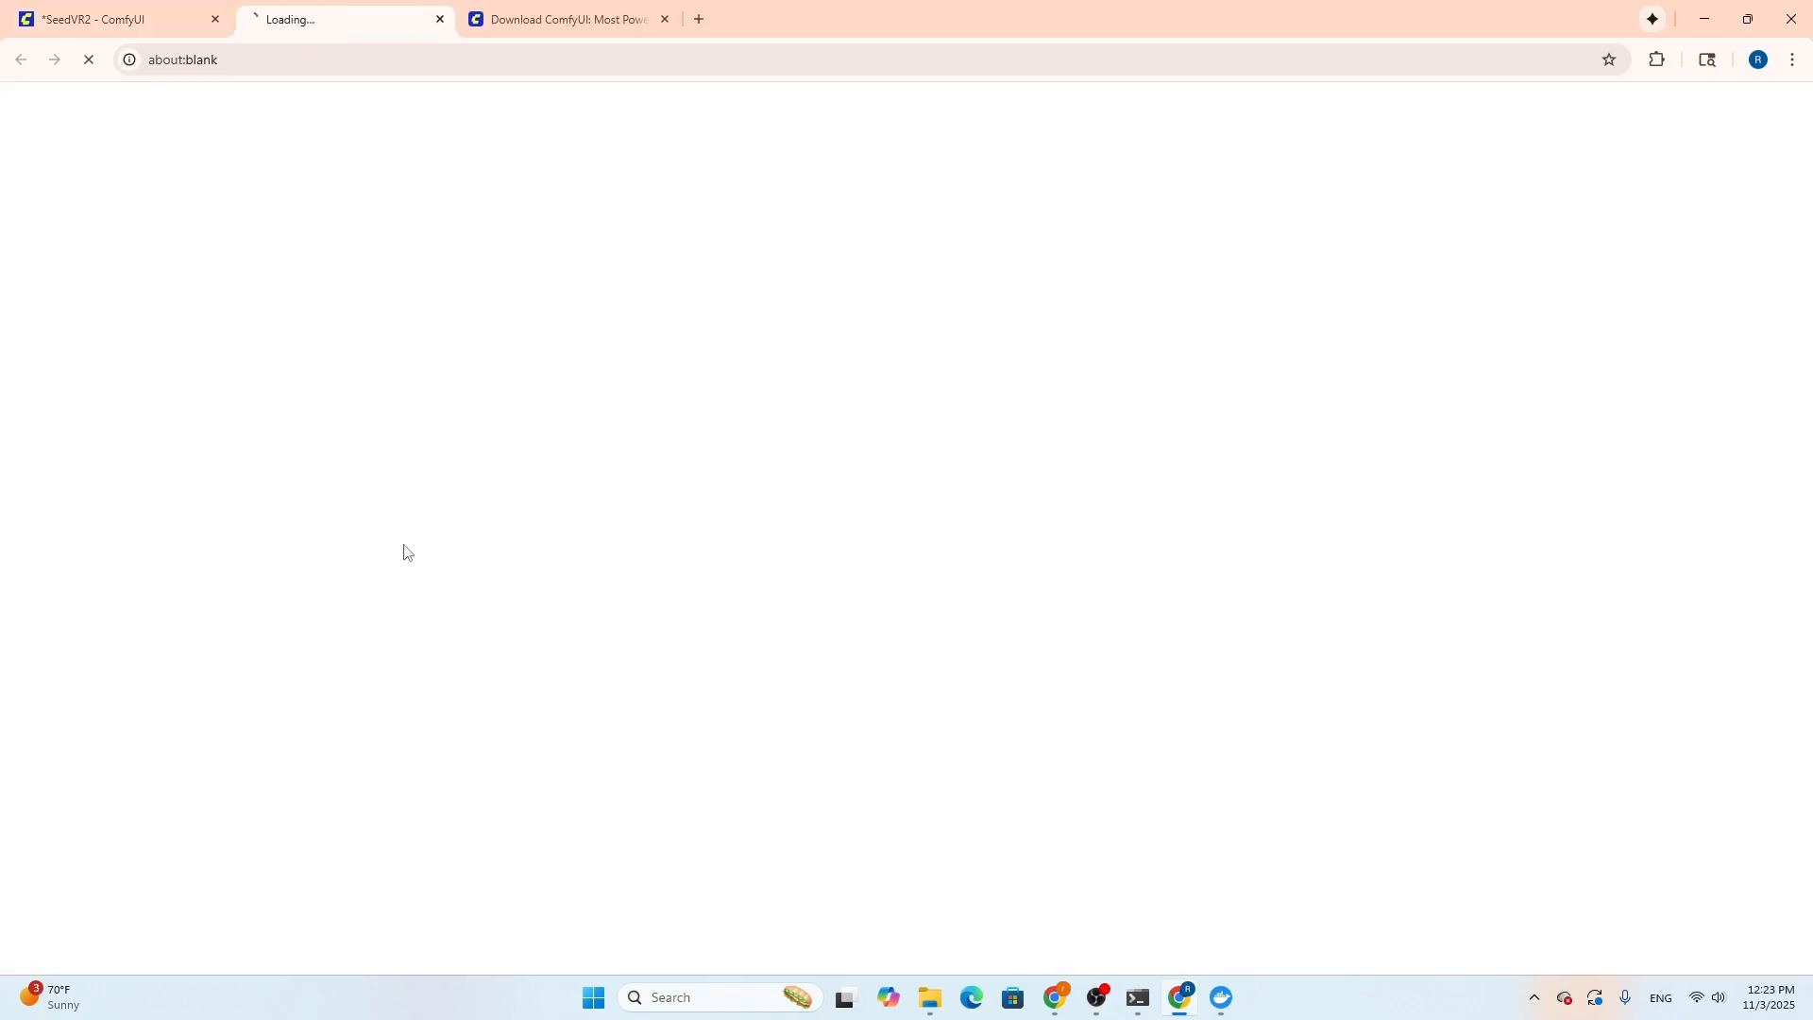
scroll(198, 565, "down", 1)
scroll(198, 564, "down", 5)
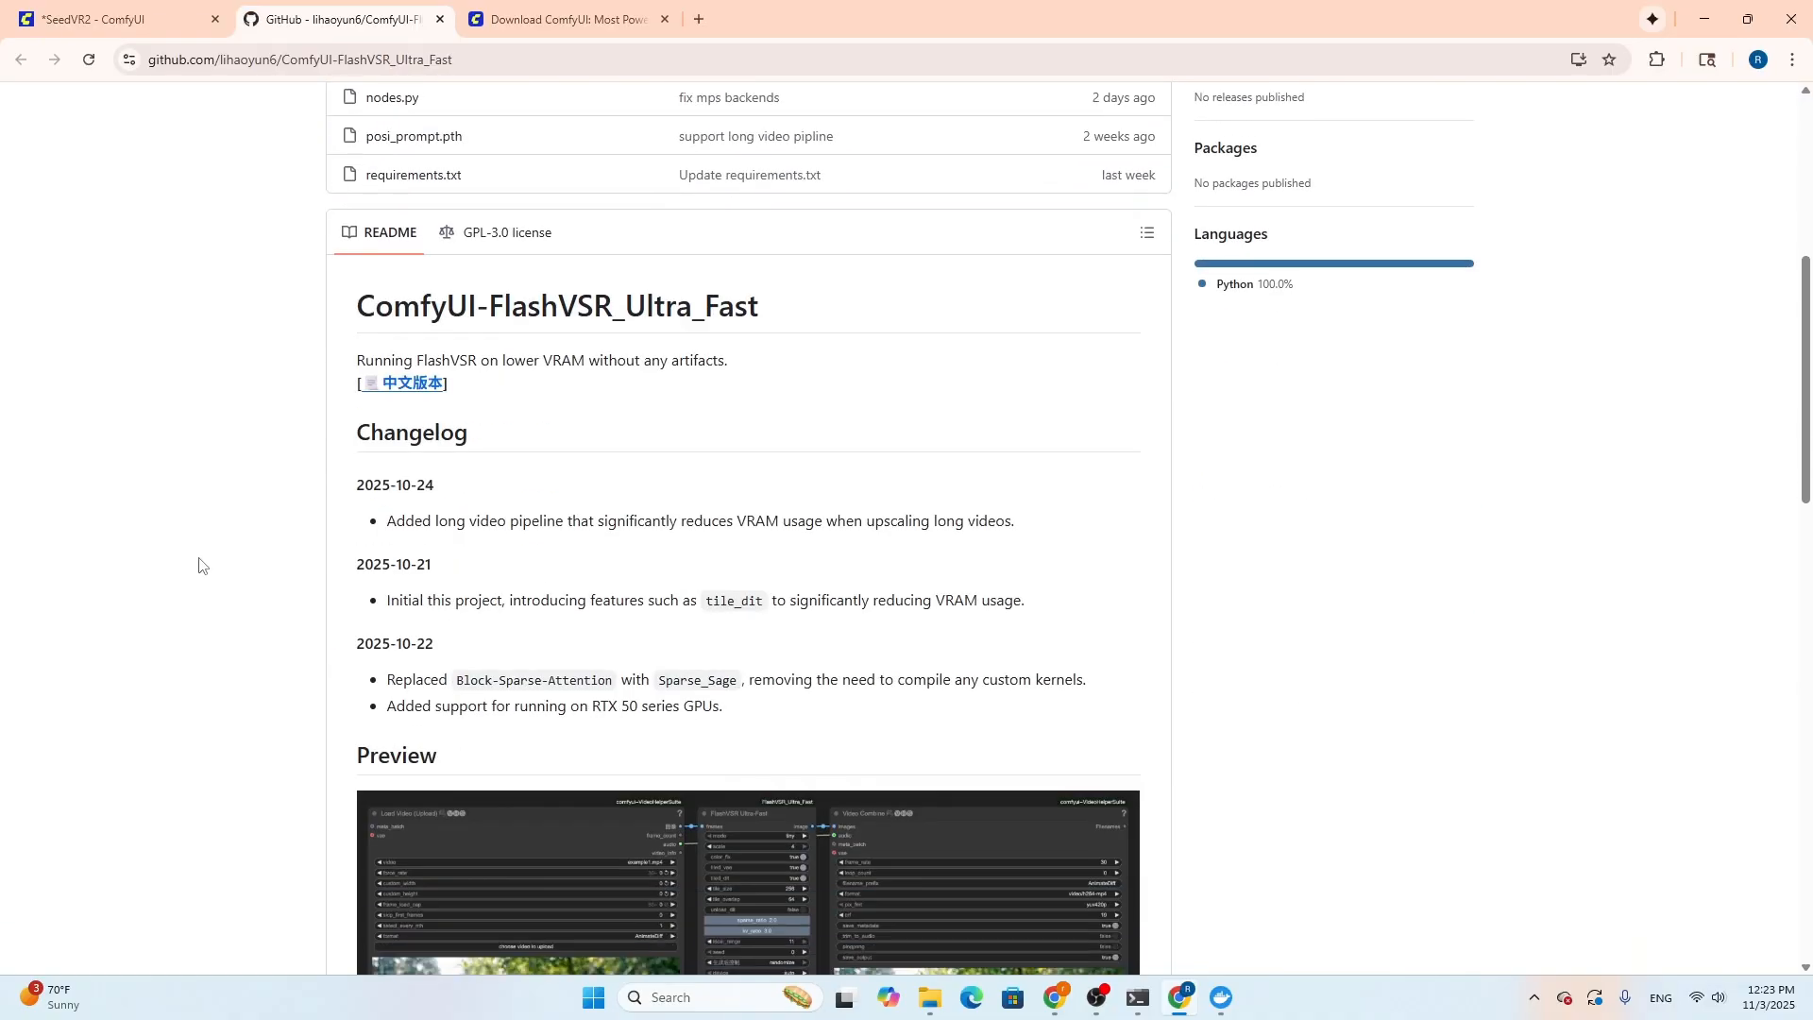
scroll(198, 565, "down", 4)
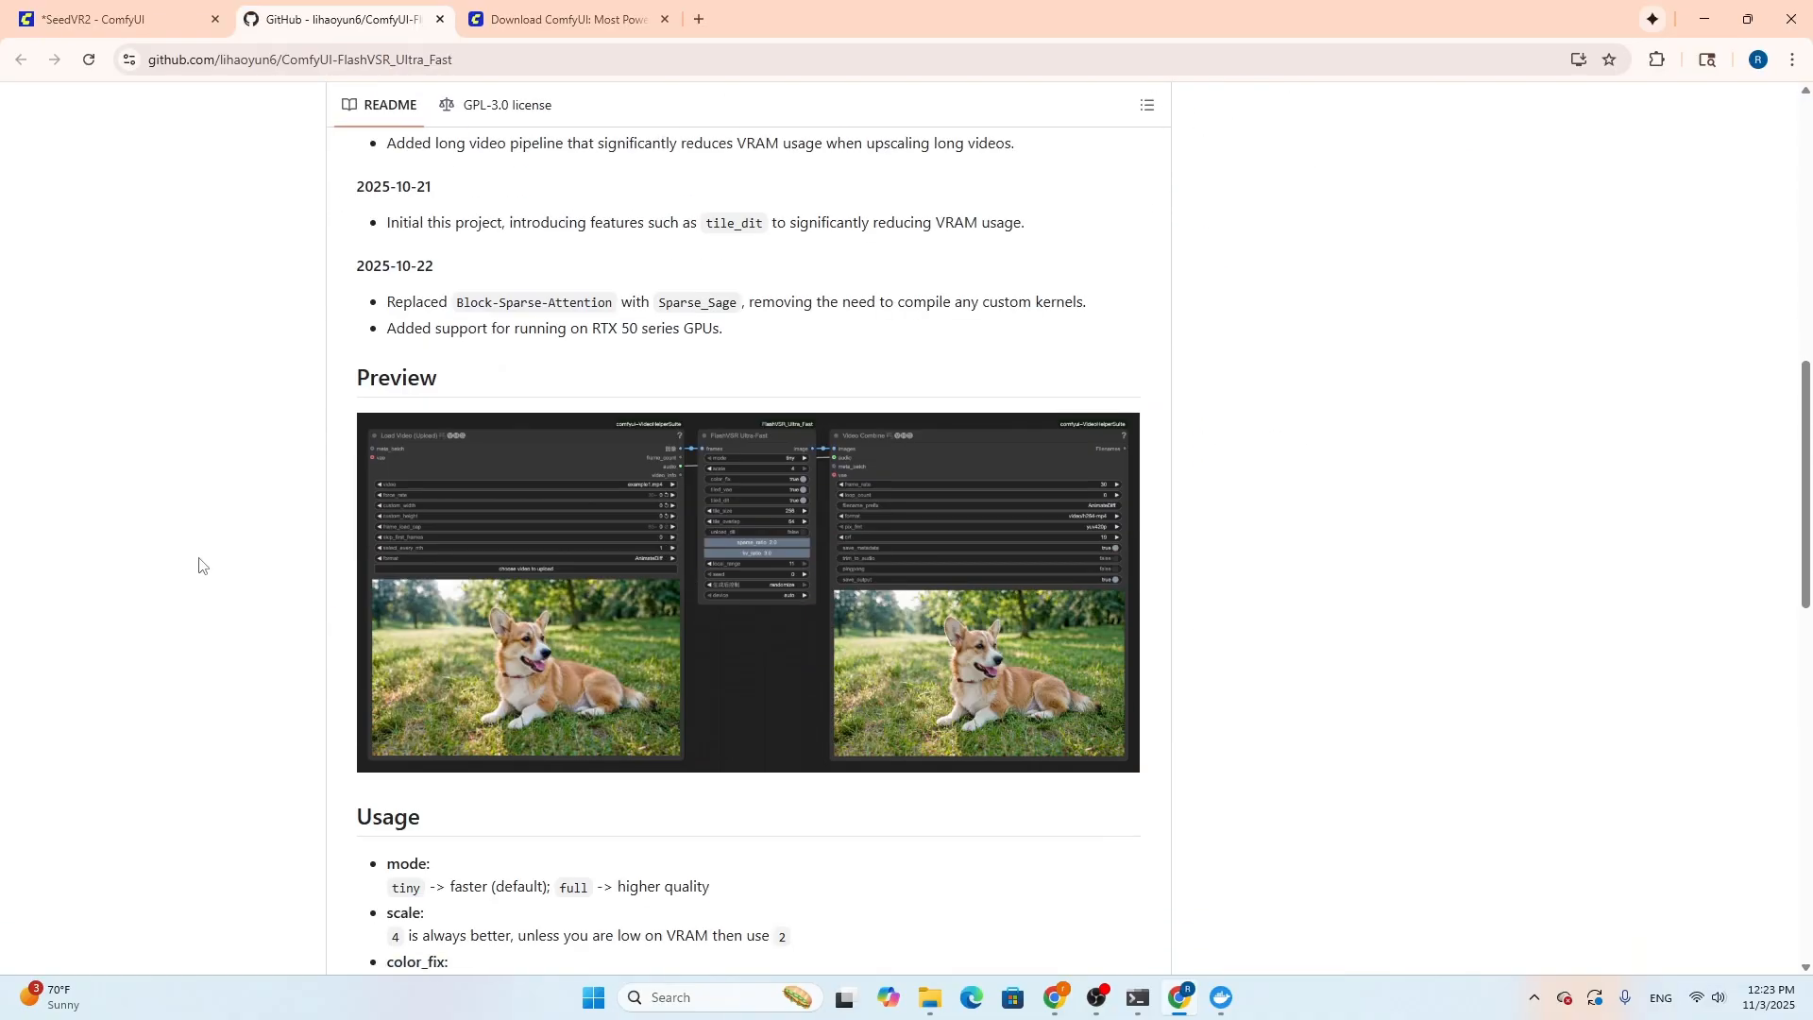
key("ctrl+w")
left_click(902, 736)
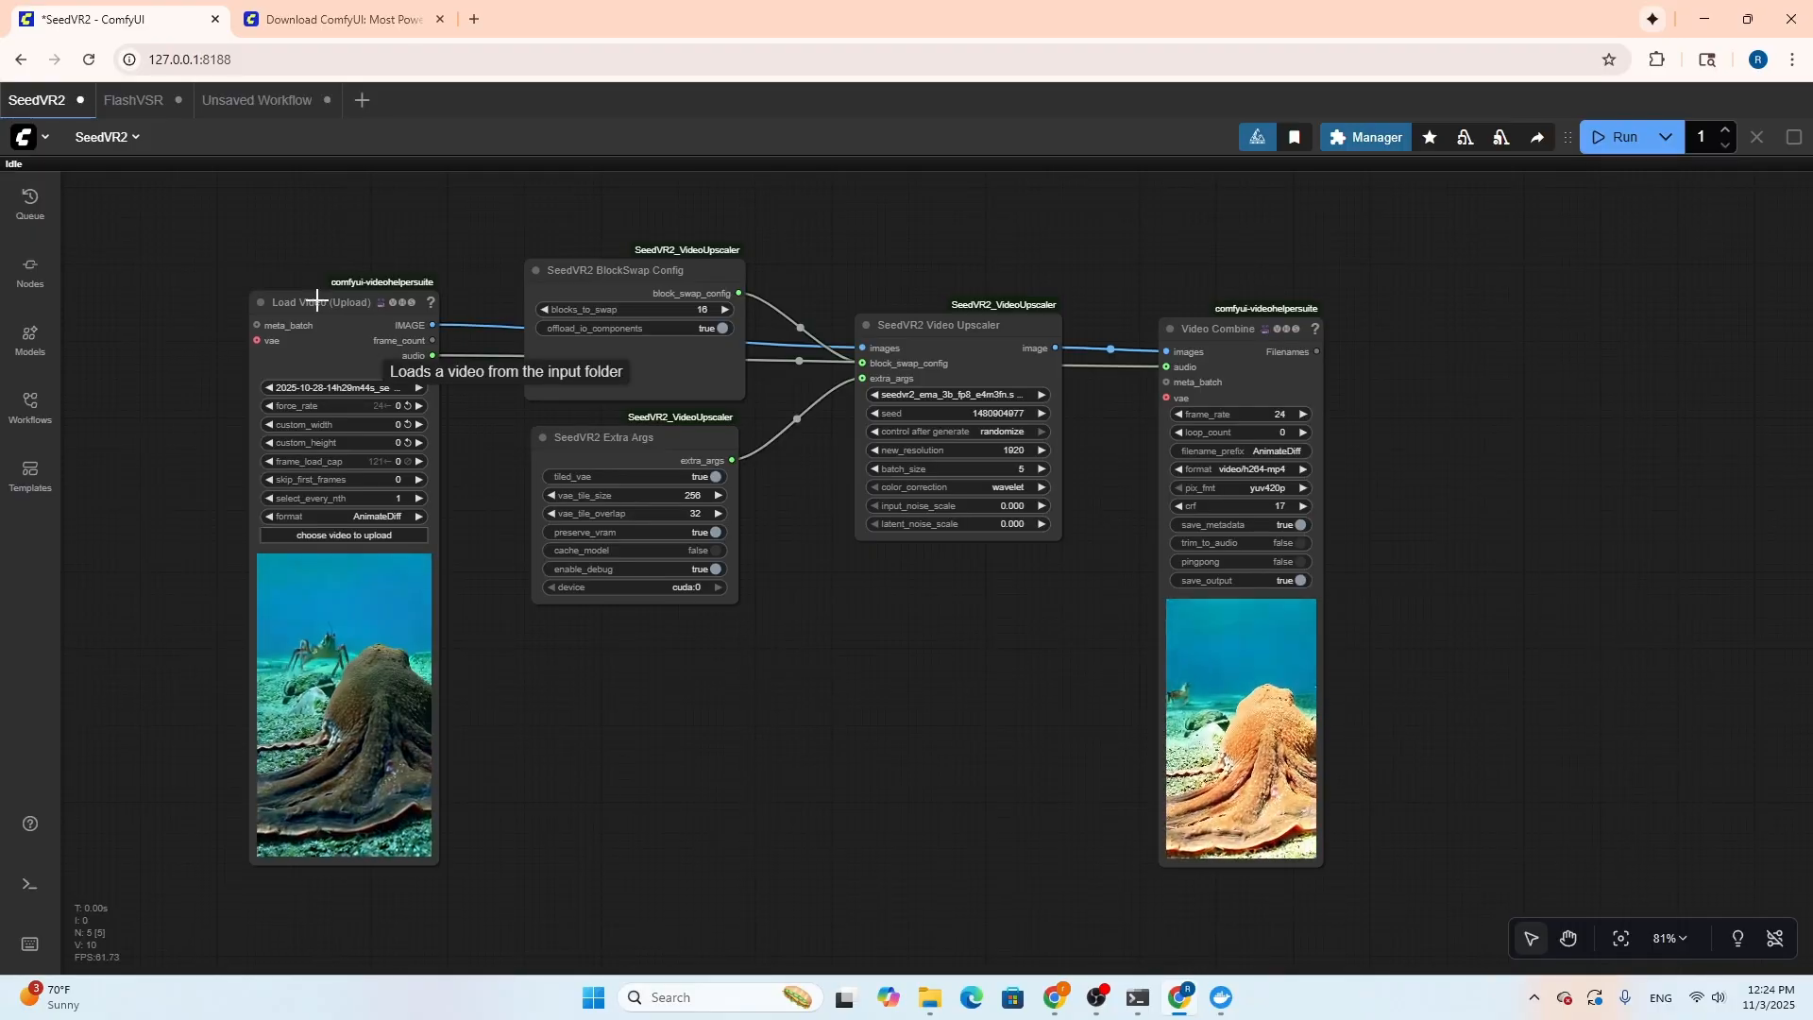
Move the Load Video (Upload) and Video Combine nodes farther out from the SeedVR2 nodes between them
left_click_drag(316, 301, 246, 293)
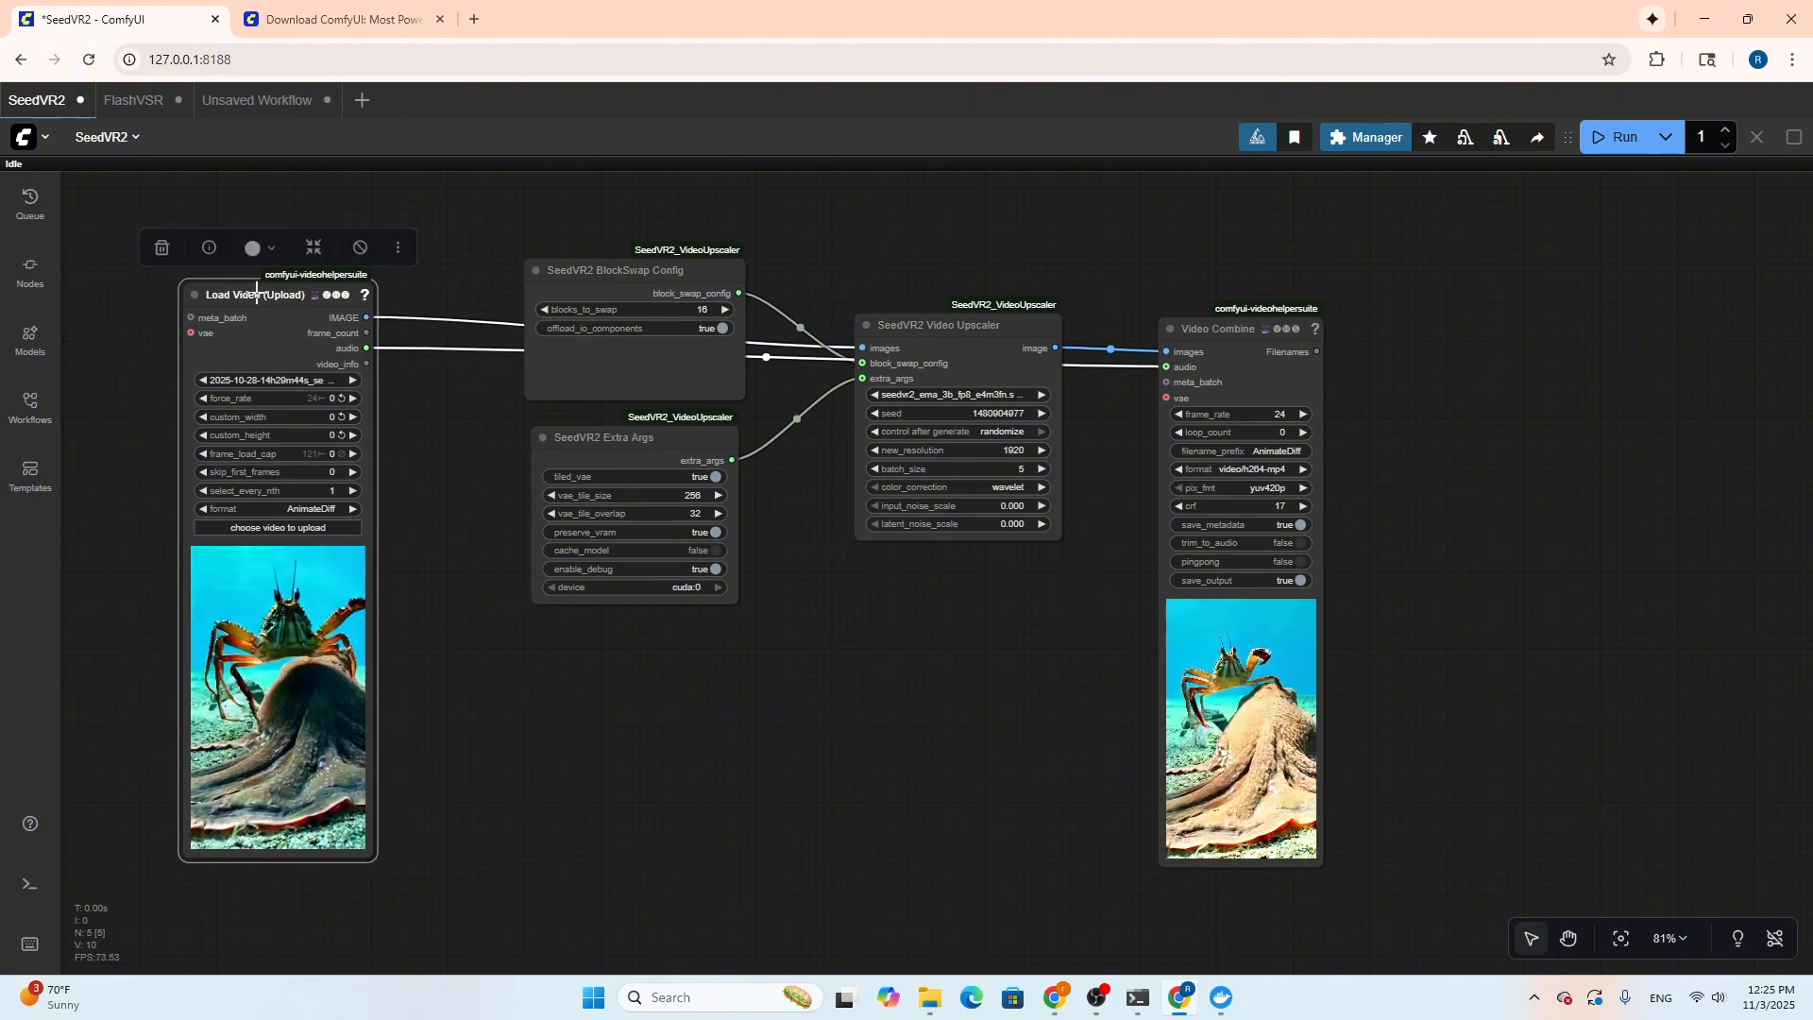
left_click_drag(1258, 341, 1276, 315)
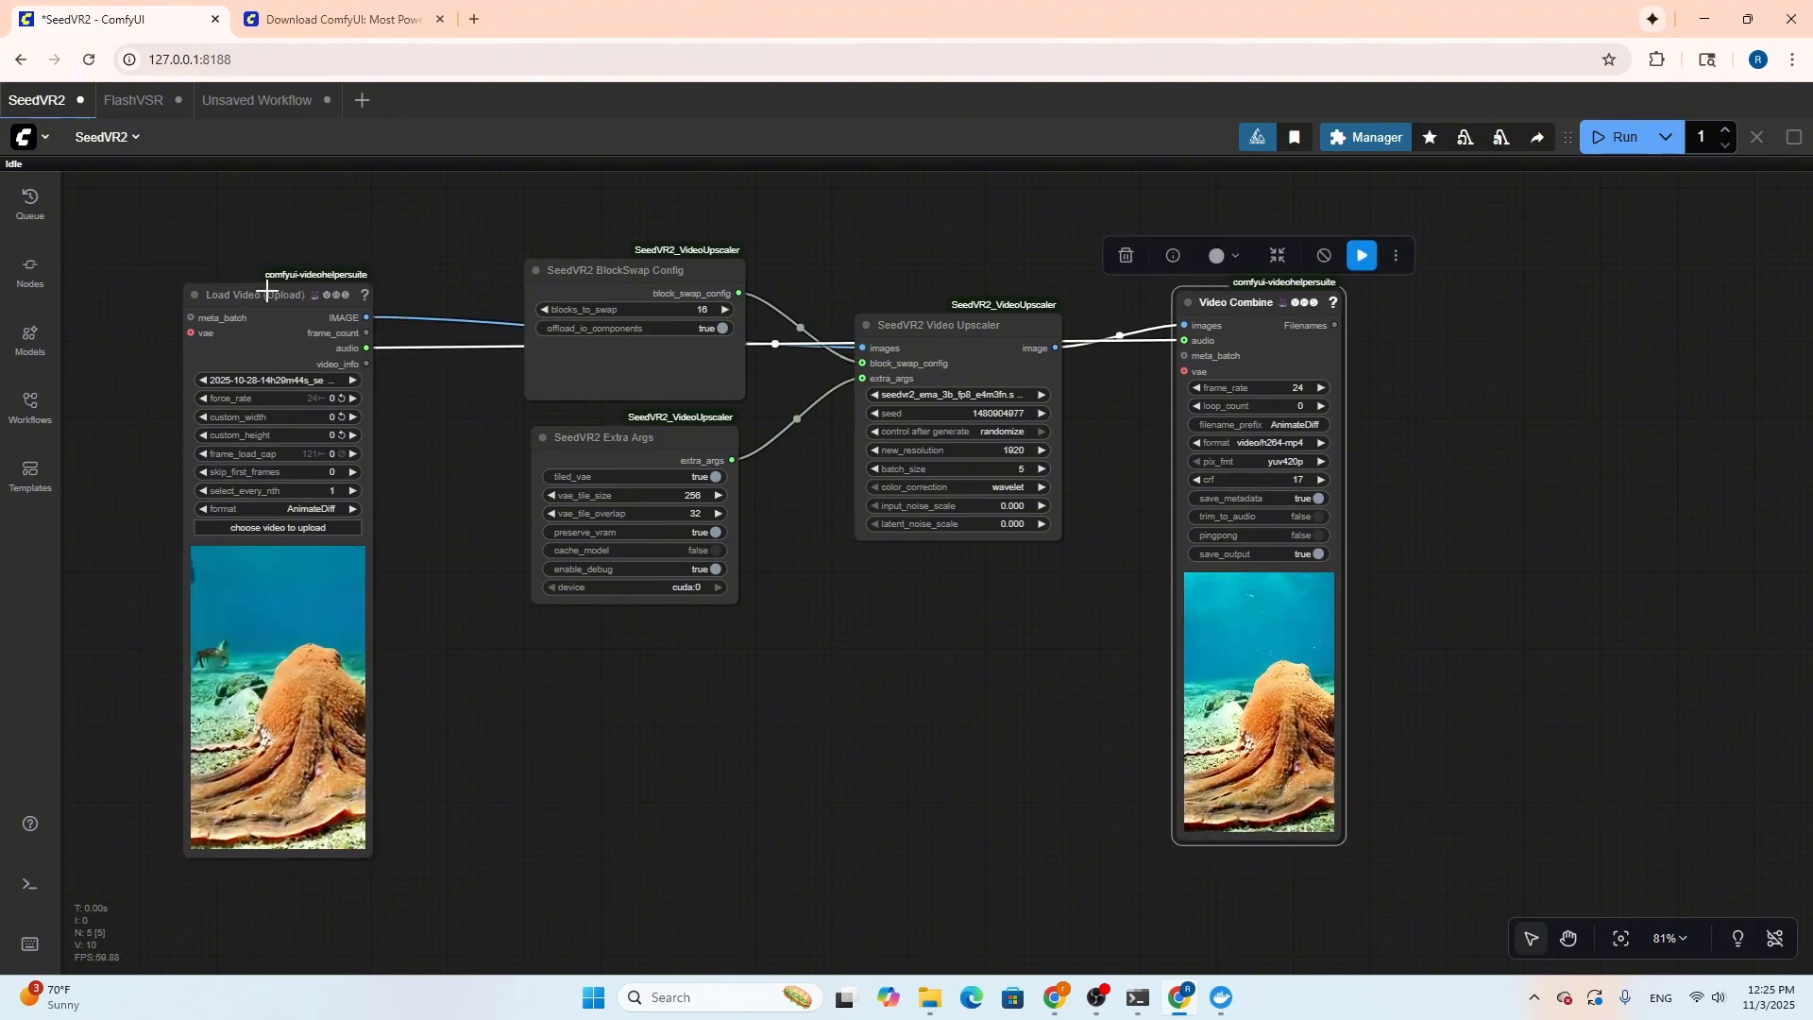
left_click_drag(265, 284, 261, 270)
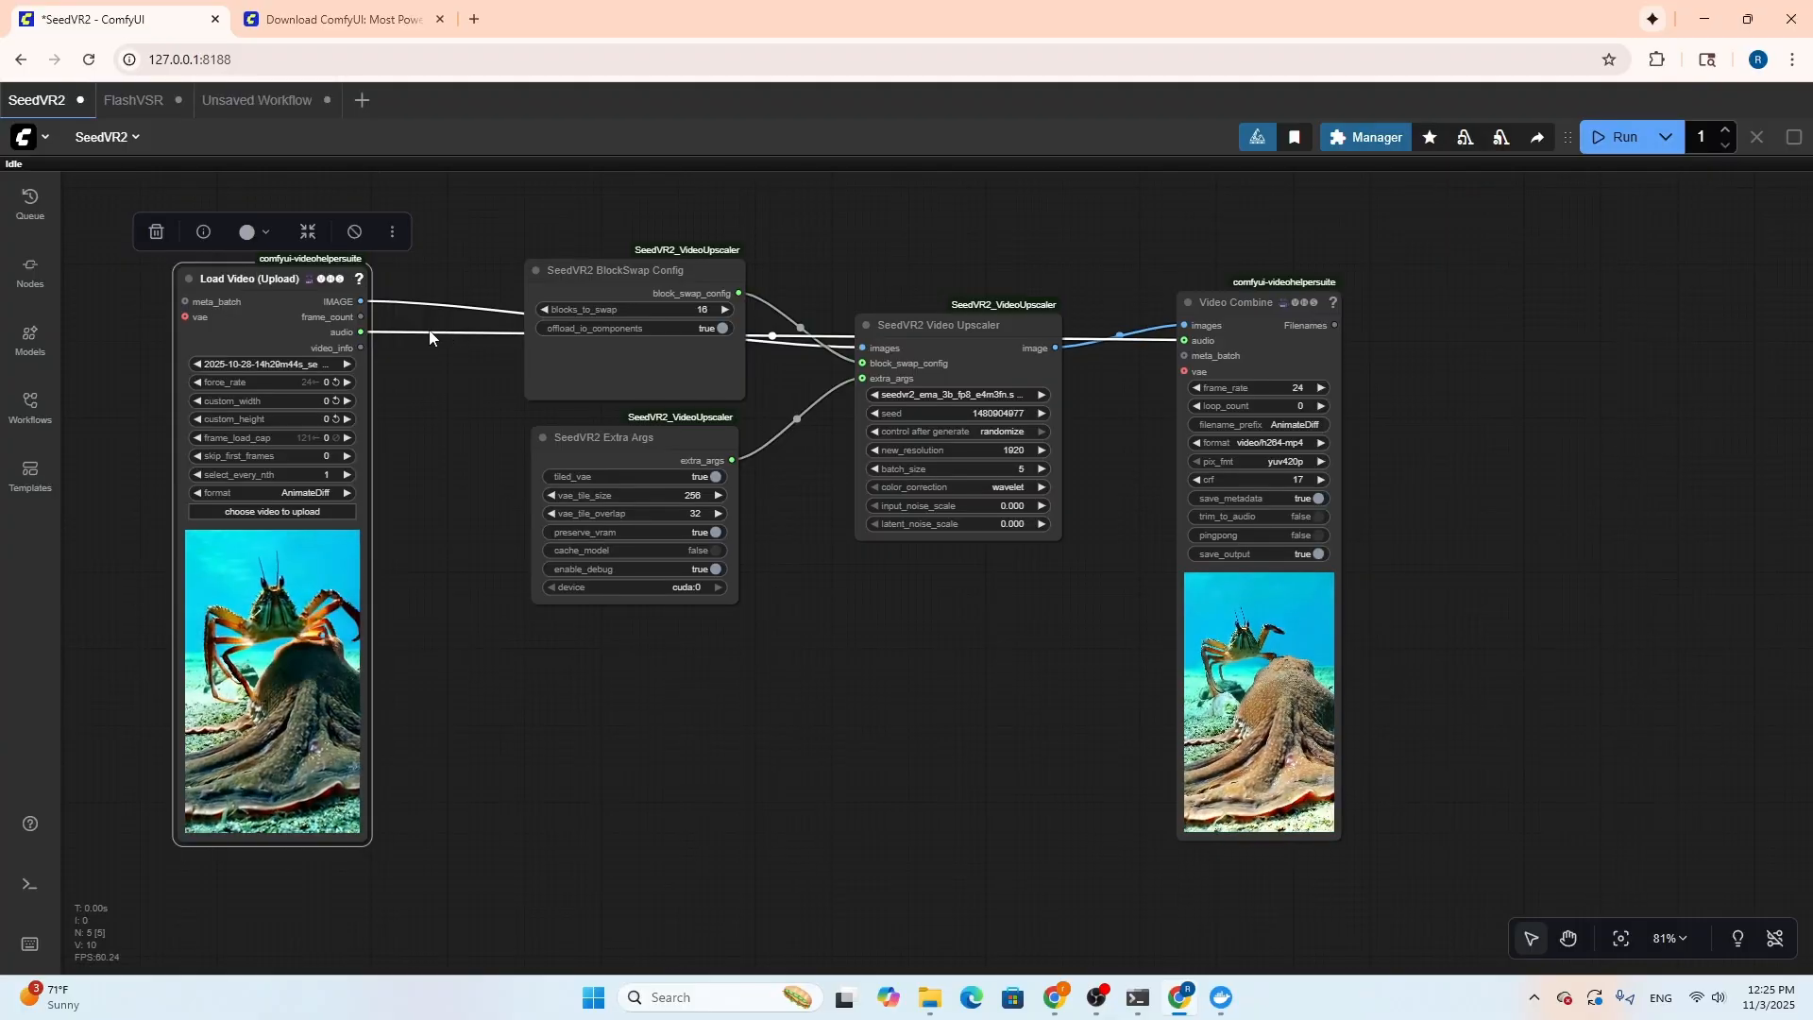
left_click(404, 335)
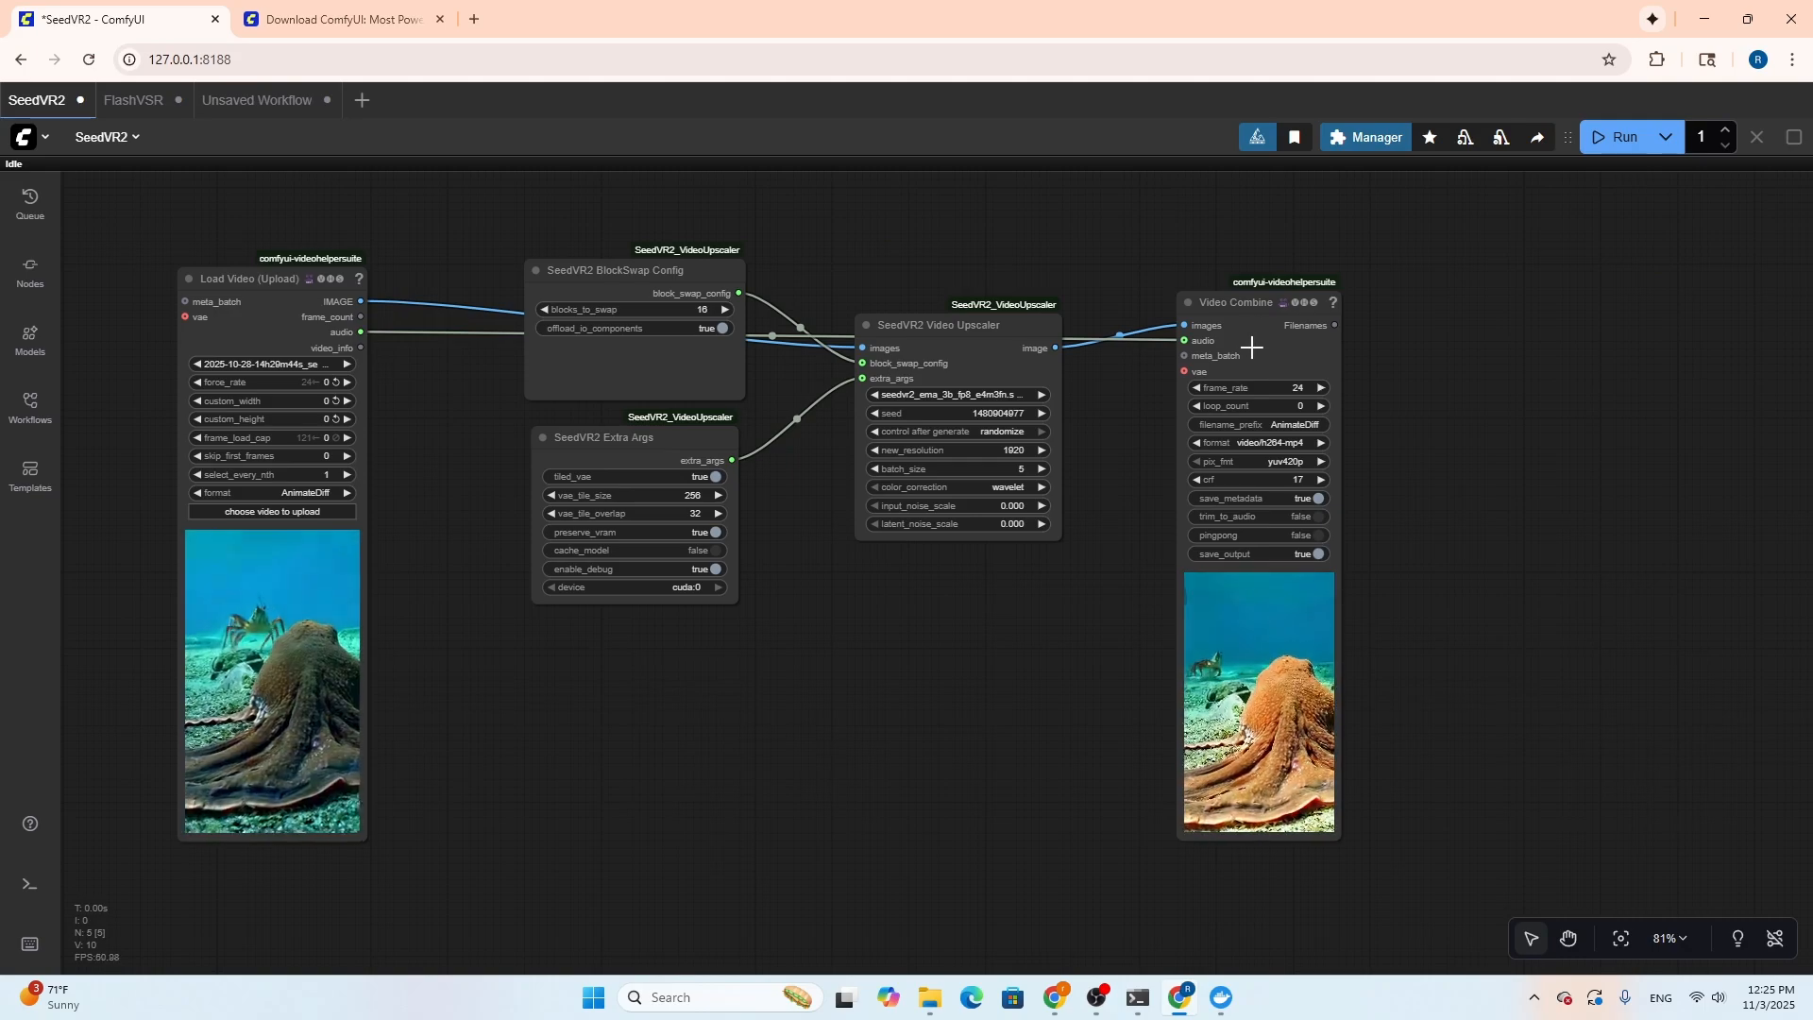
left_click_drag(1234, 303, 1257, 307)
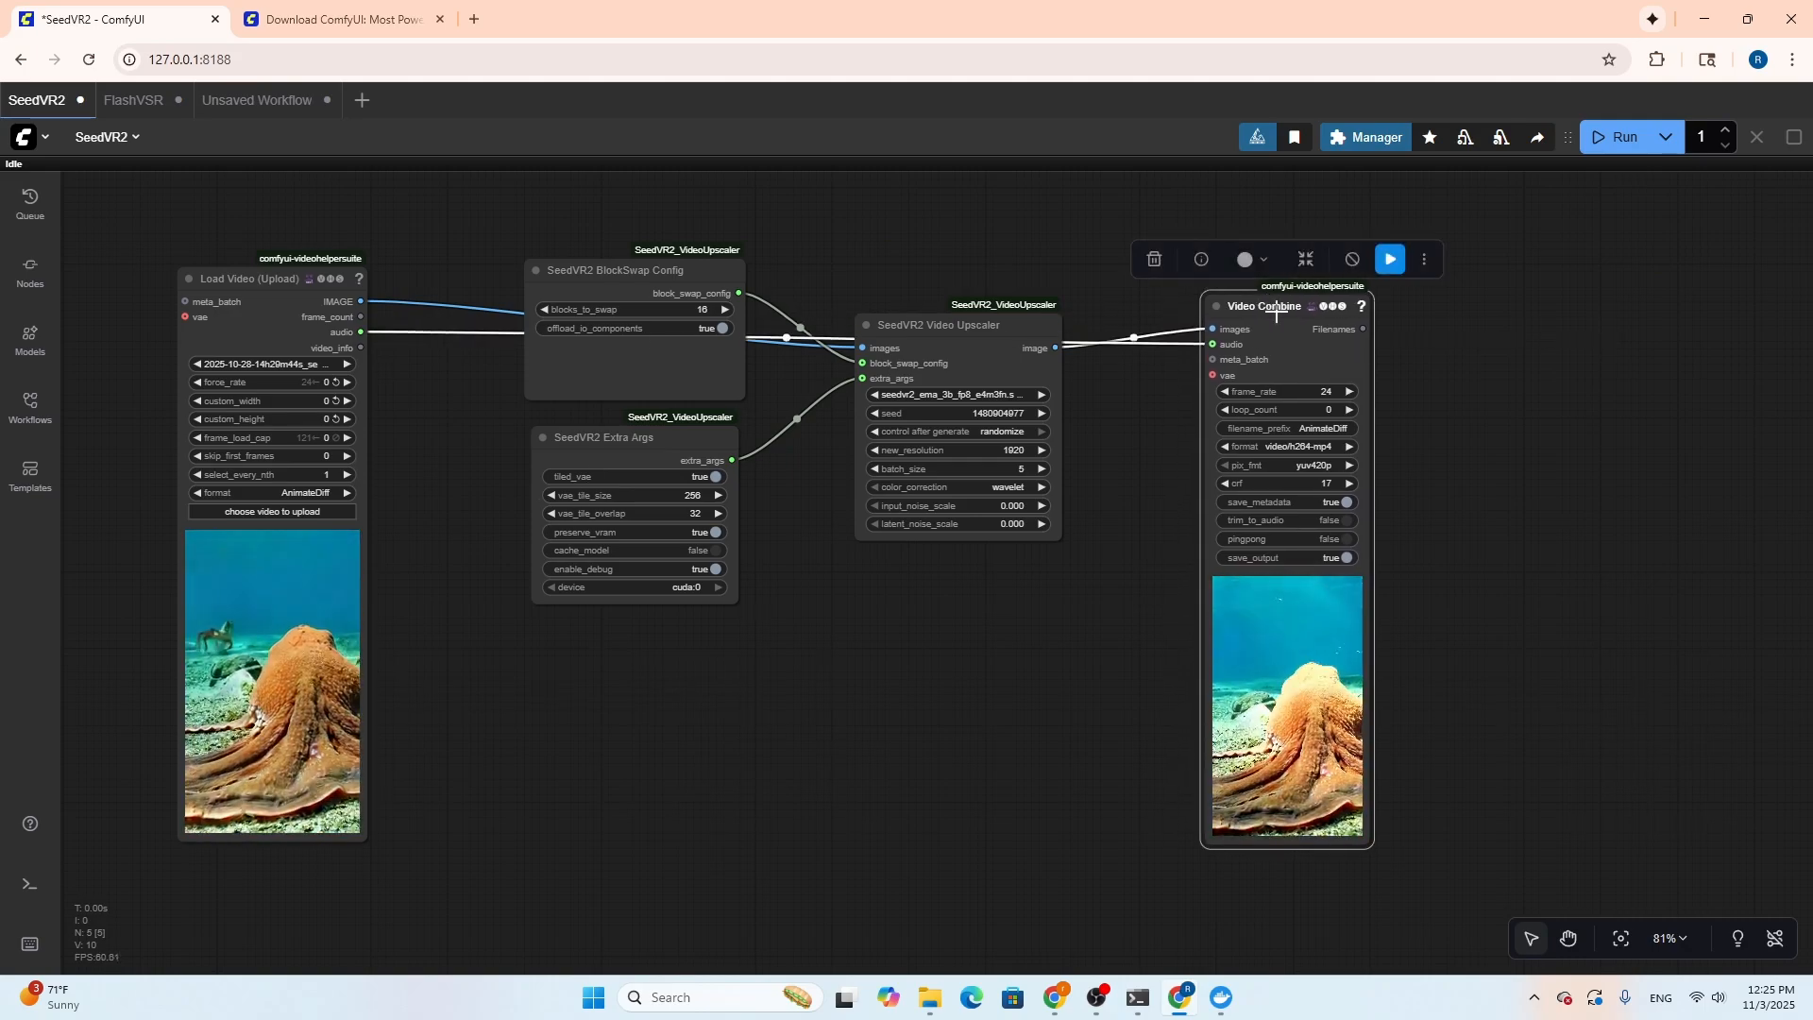
left_click_drag(1275, 307, 1279, 293)
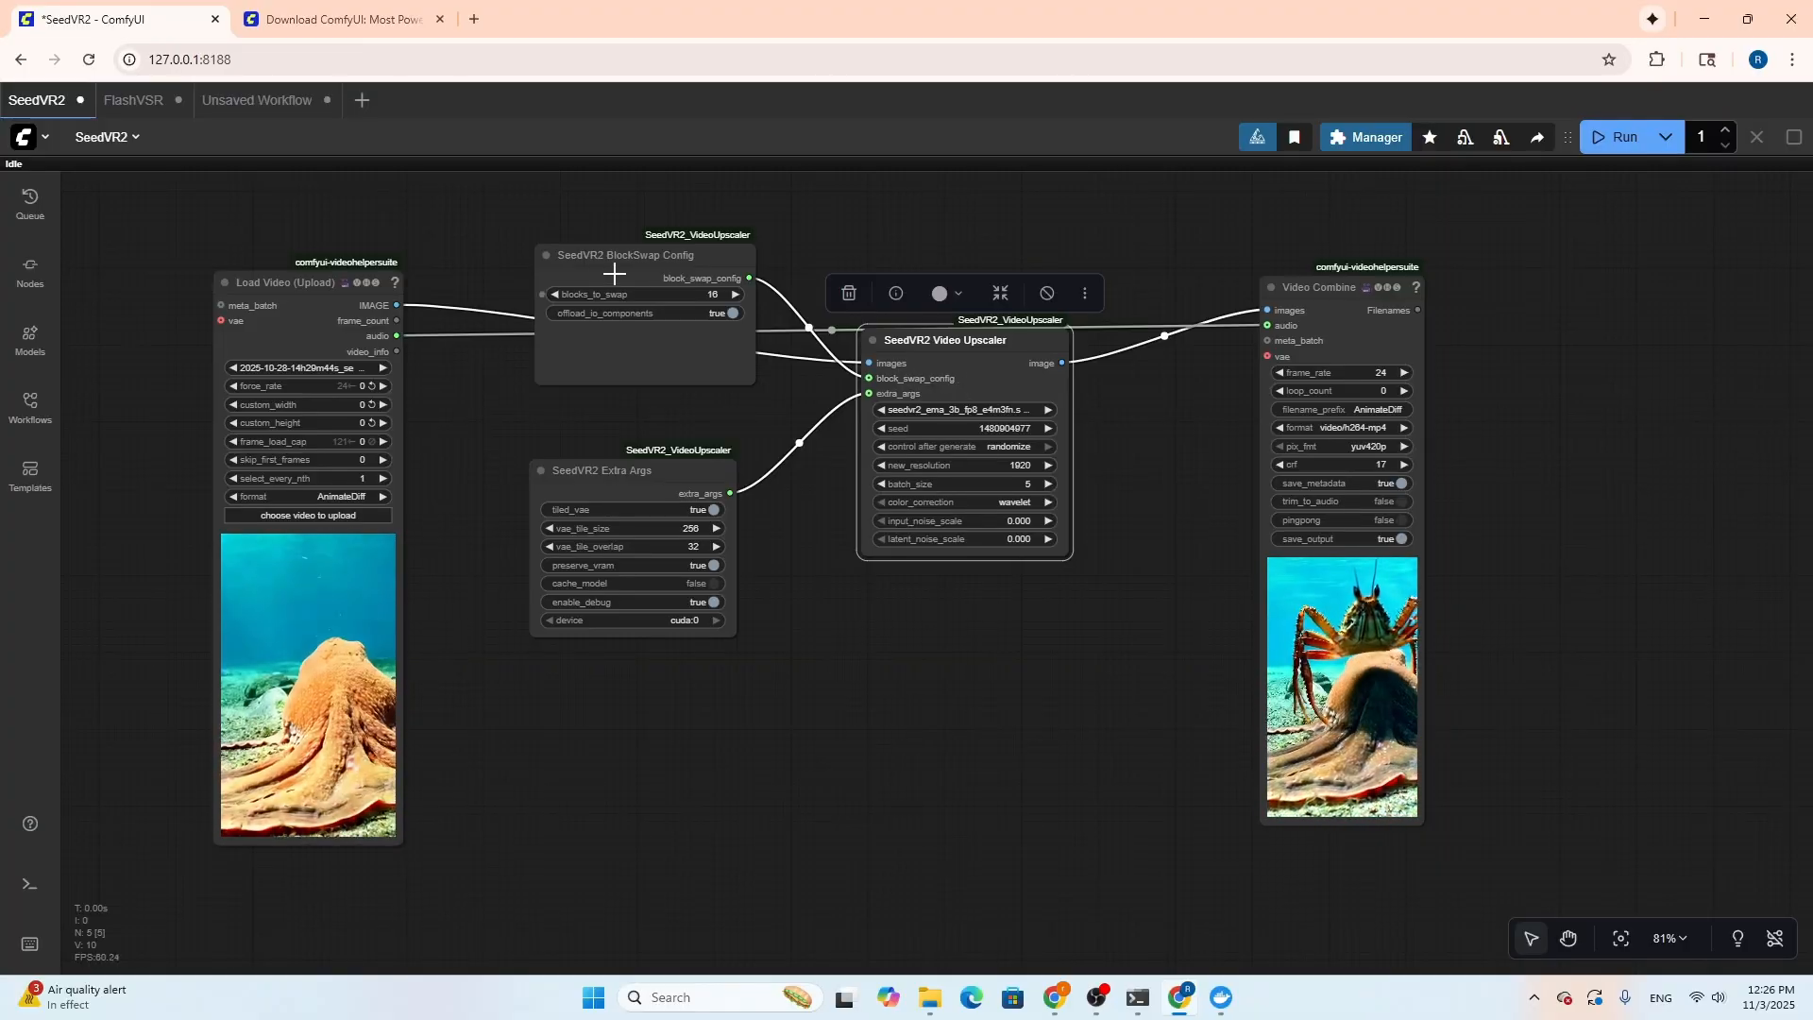
Reposition the SeedVR2 BlockSwap Config node slightly higher and set its blocks_to_swap to 16
left_click_drag(632, 251, 590, 247)
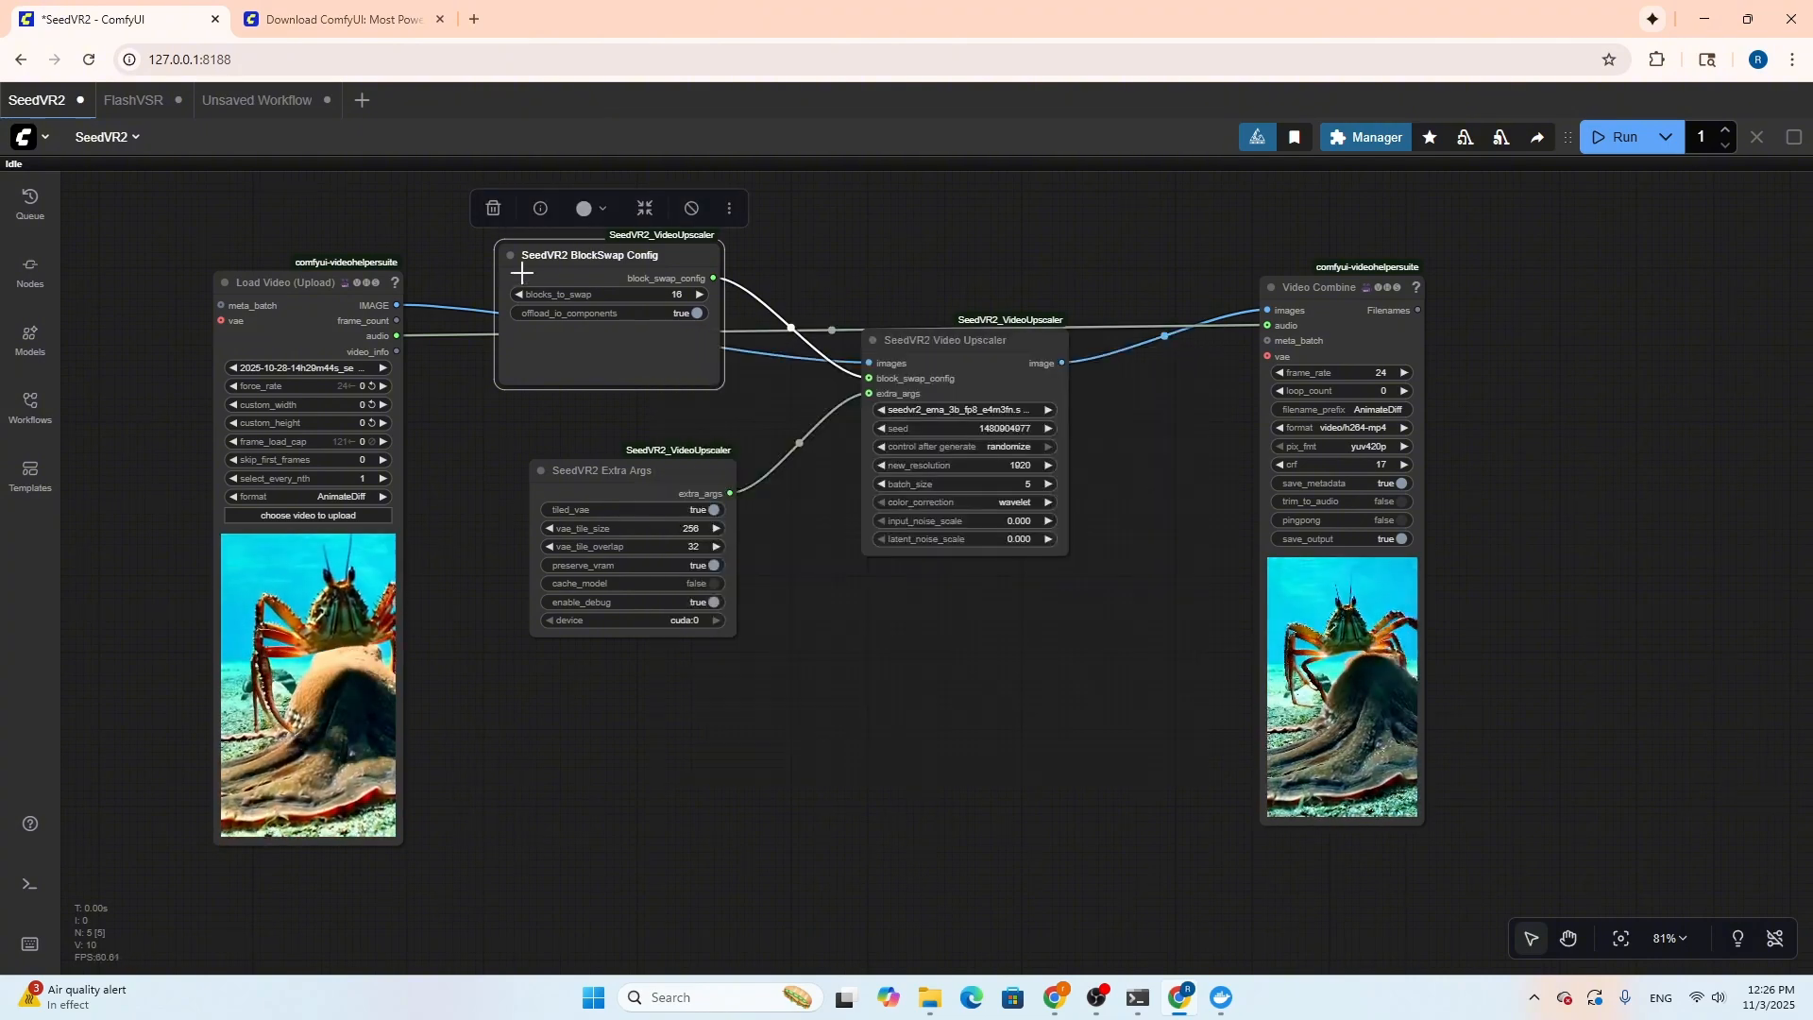
left_click_drag(571, 255, 591, 246)
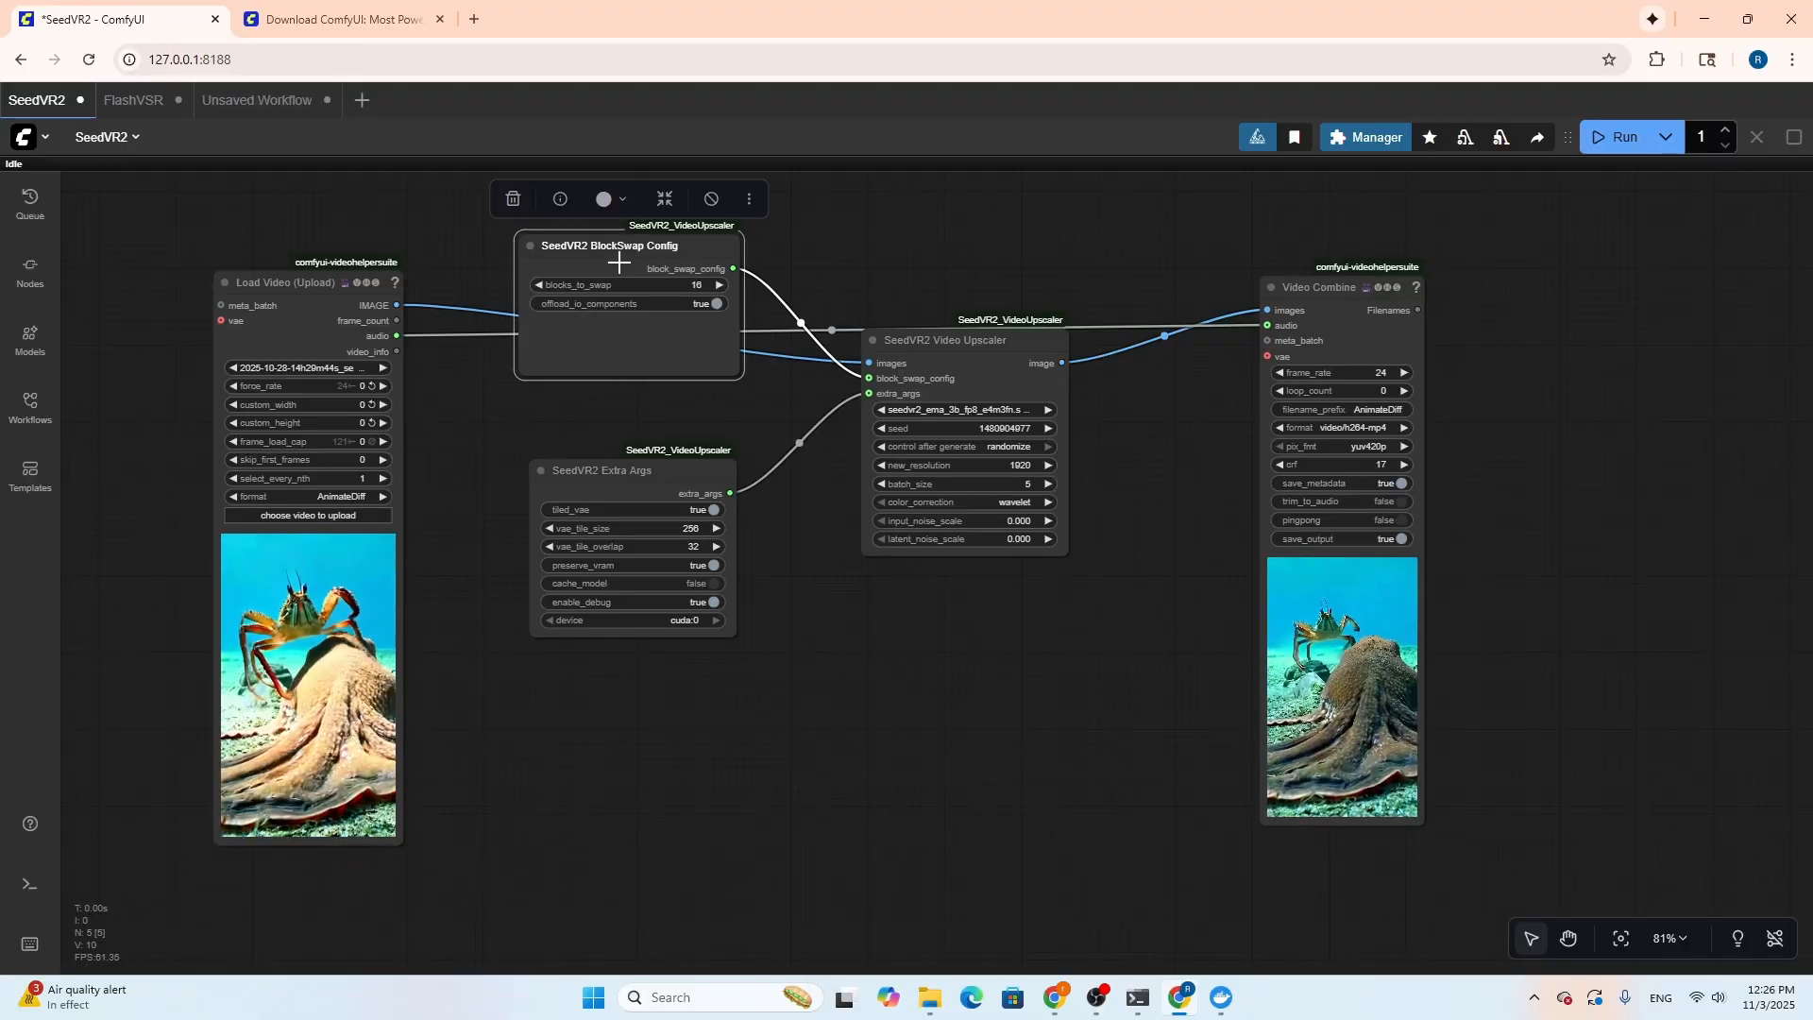
left_click(718, 284)
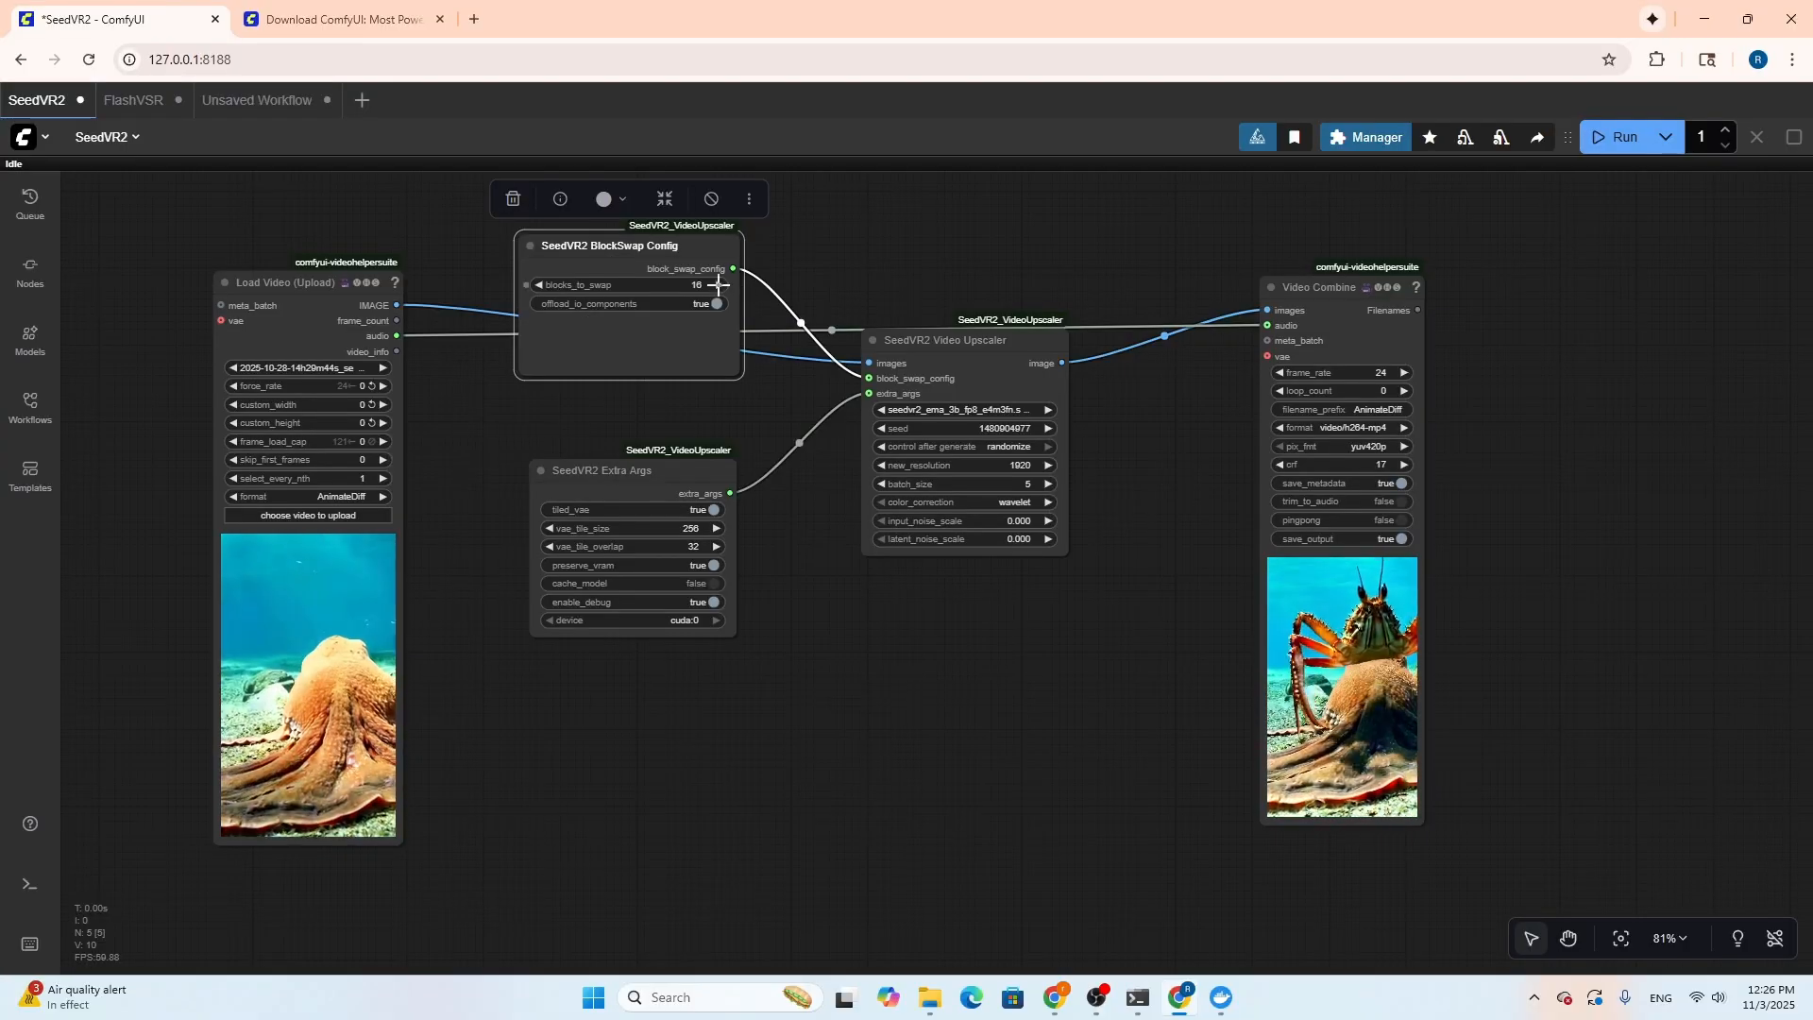
left_click(719, 284)
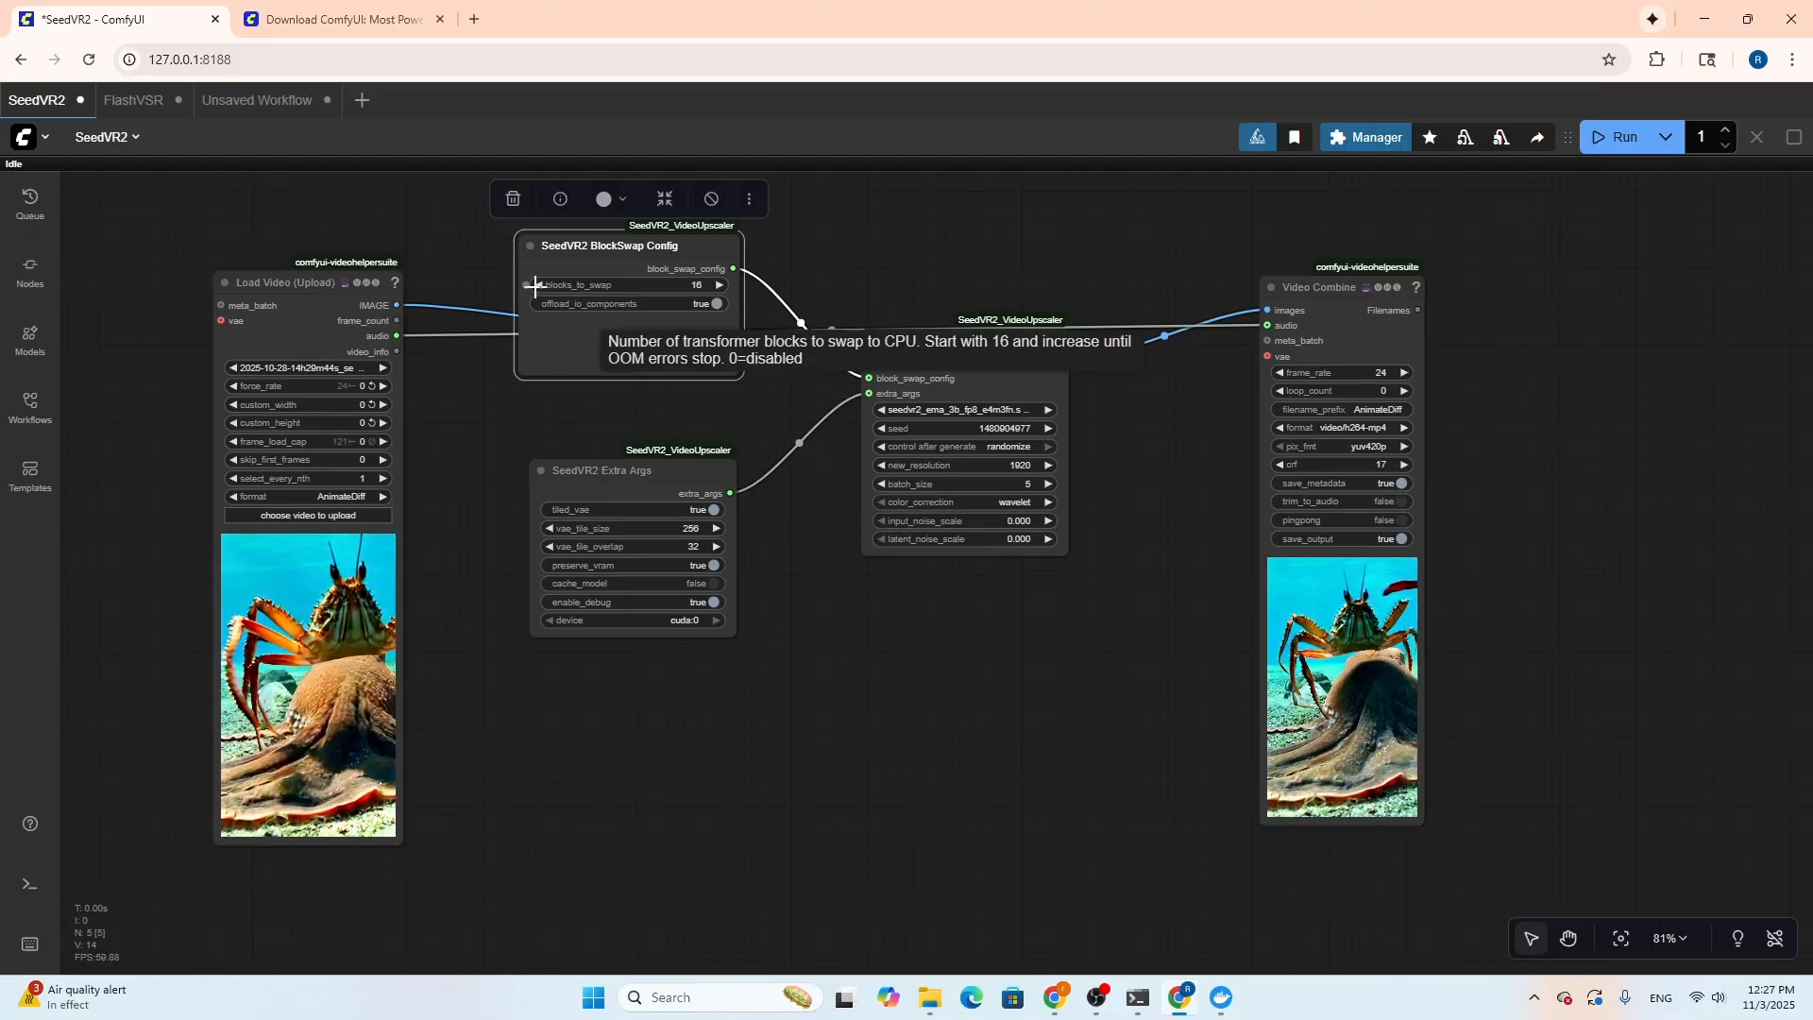
mouse_move(694, 246)
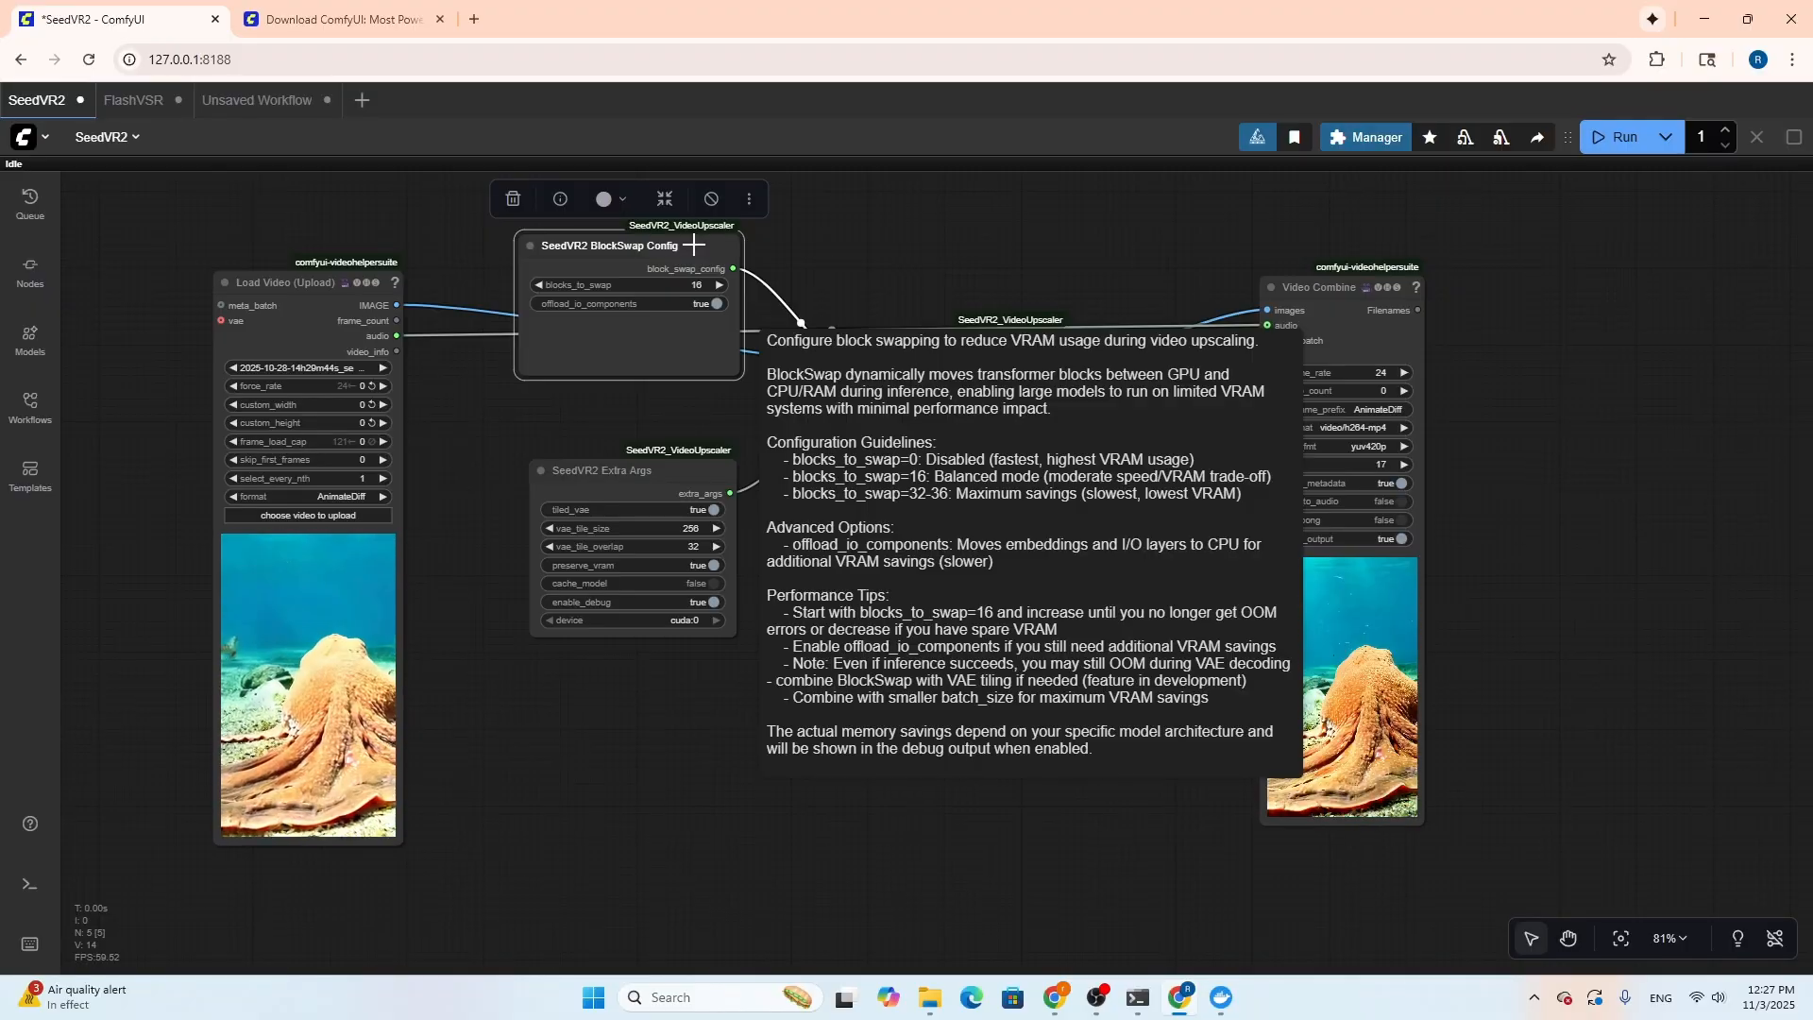
Shift the SeedVR2 Extra Args node slightly farther from the SeedVR2 Video Upscaler node
left_click_drag(626, 470, 615, 475)
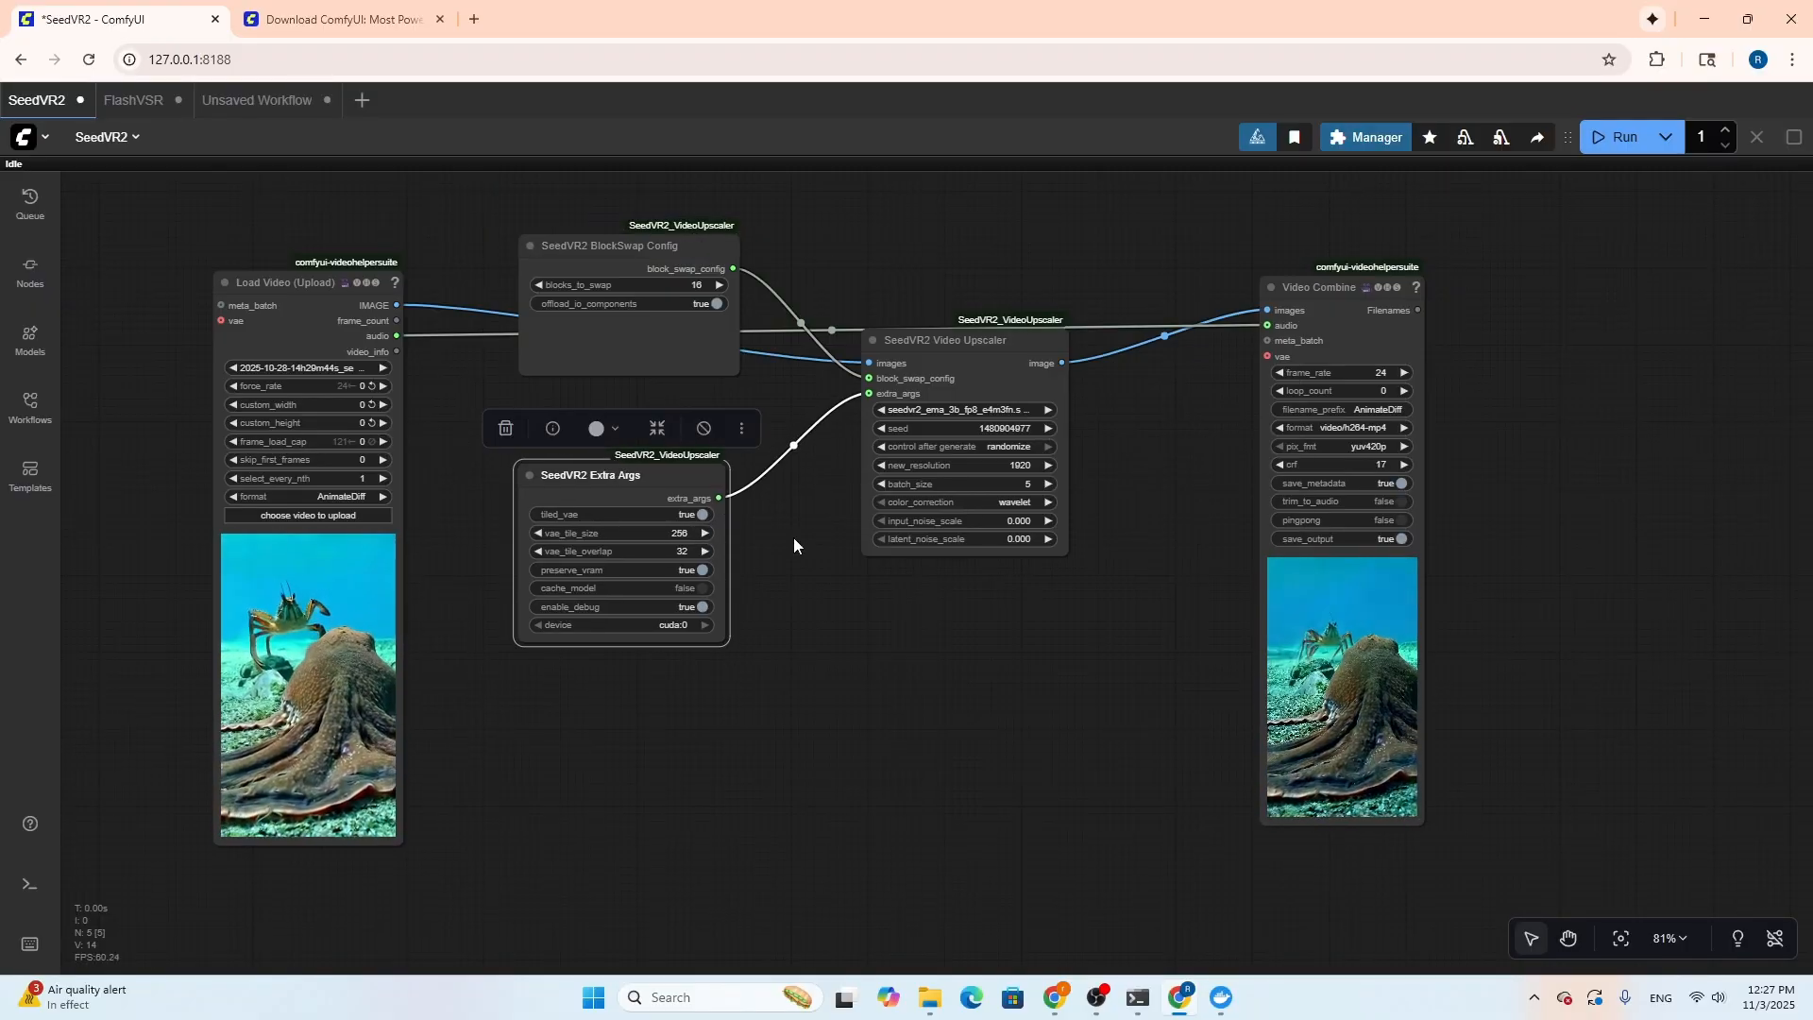
left_click_drag(658, 472, 652, 466)
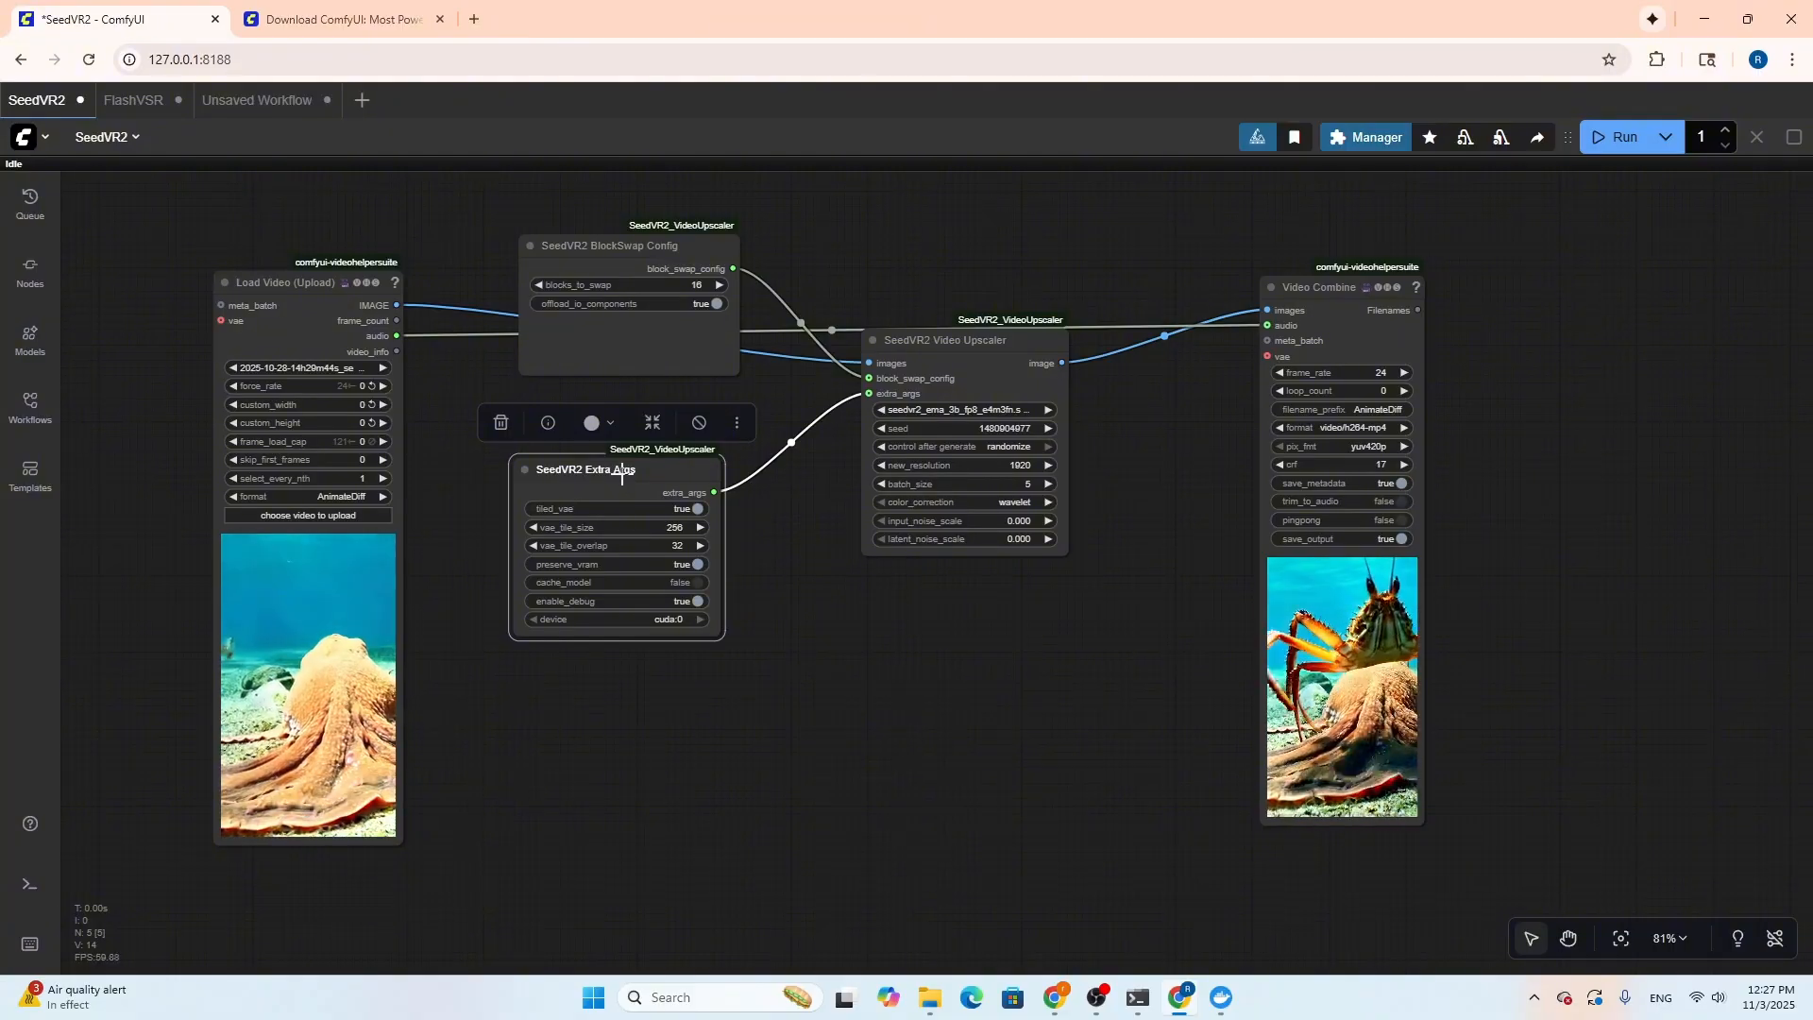
left_click_drag(621, 477, 621, 471)
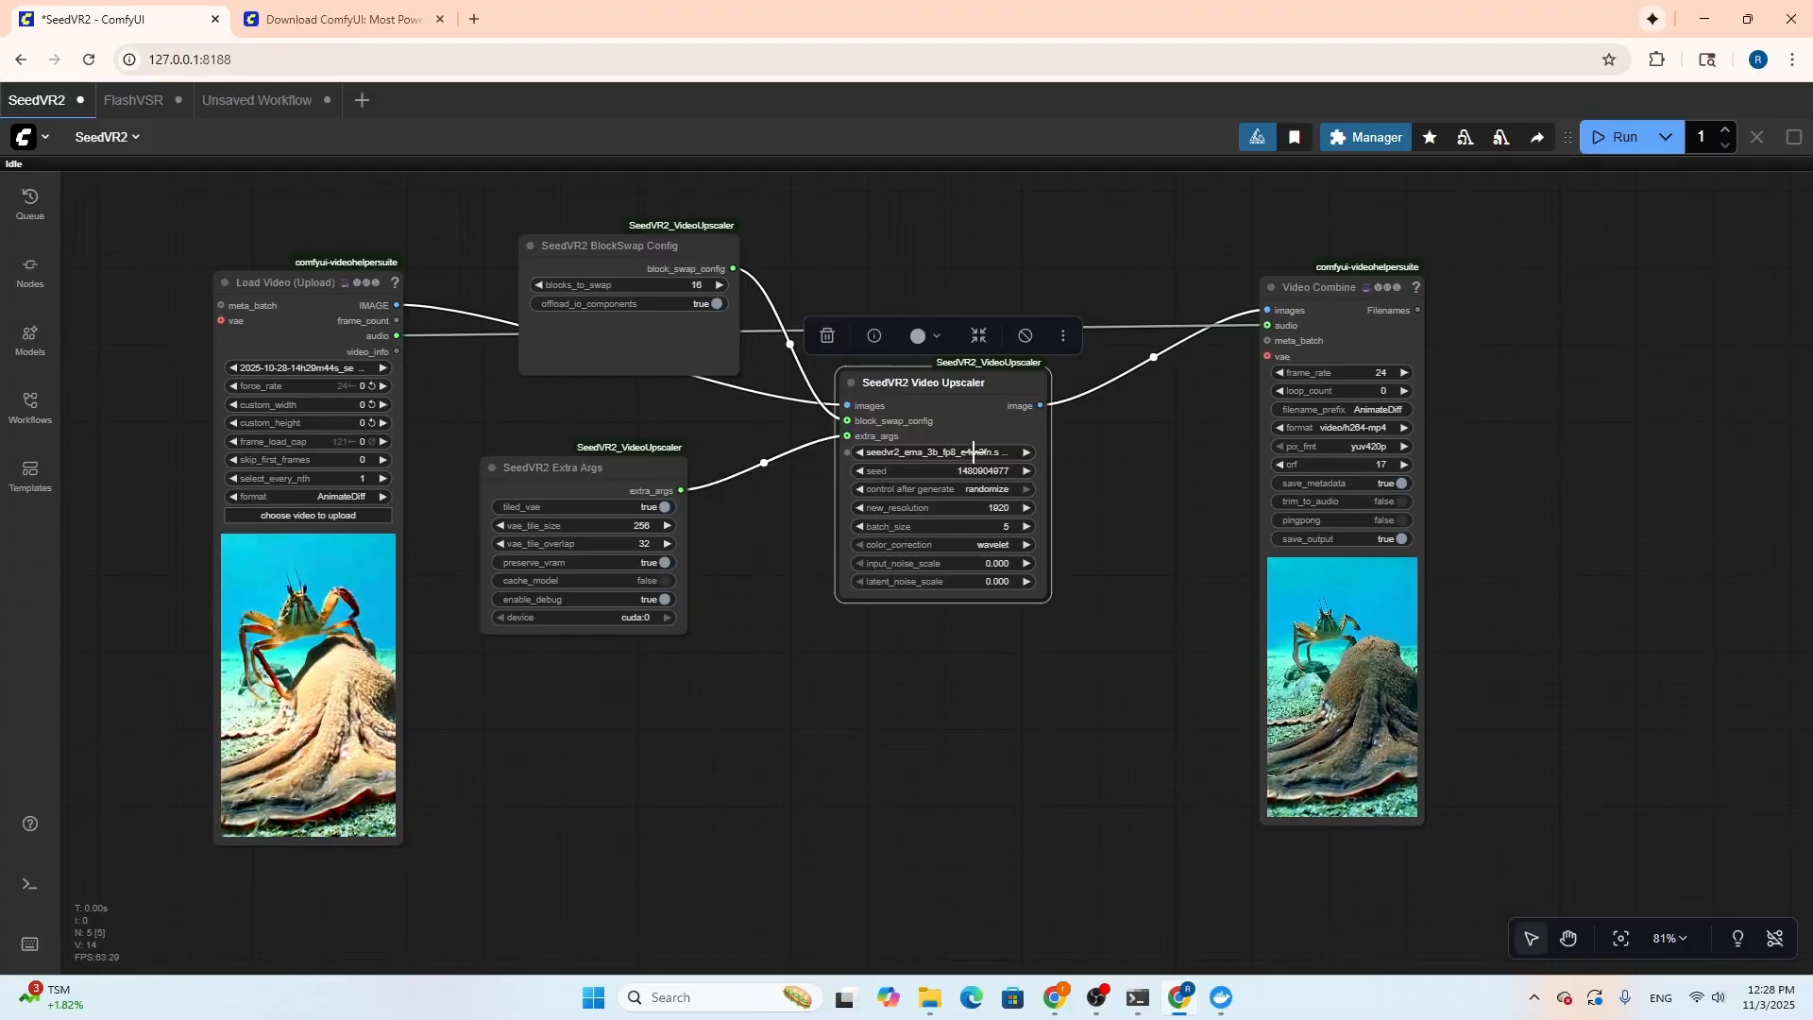
Choose seedvr2_ema_3b_fp8_e4m3fn.safetensors as the SeedVR2 Video Upscaler's model and review the color_correction options
left_click(972, 452)
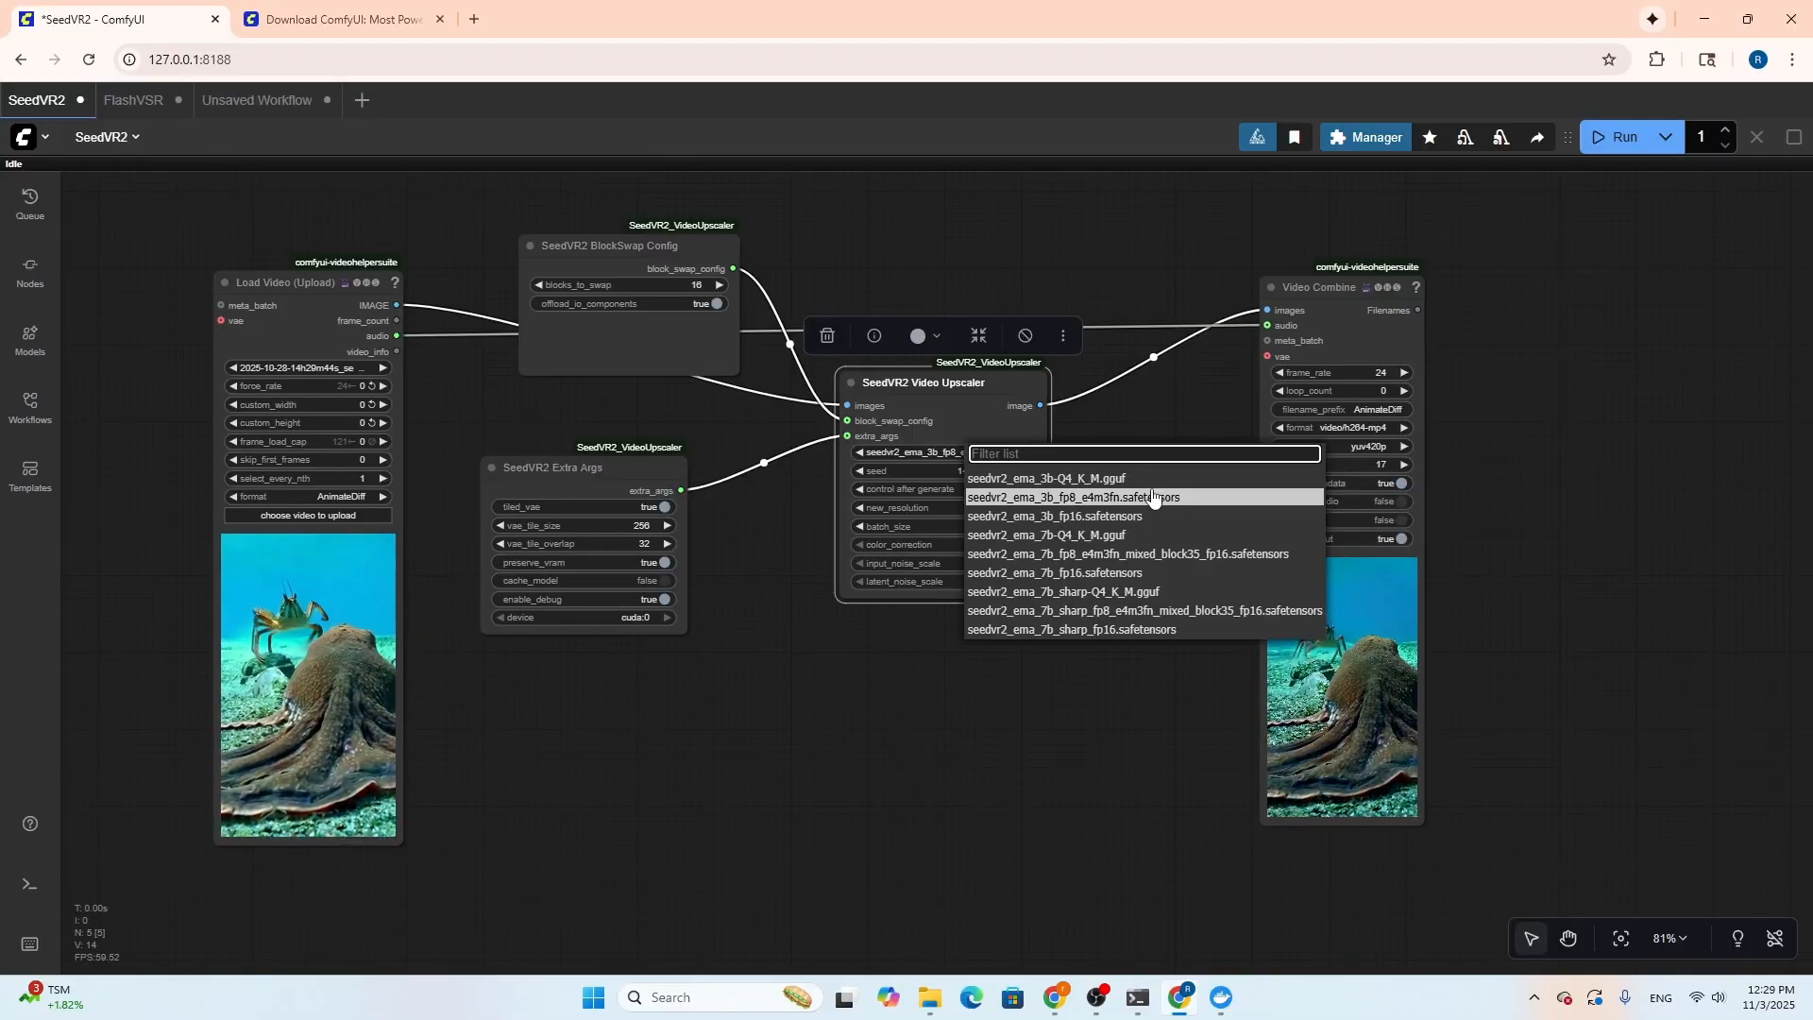
left_click(1151, 497)
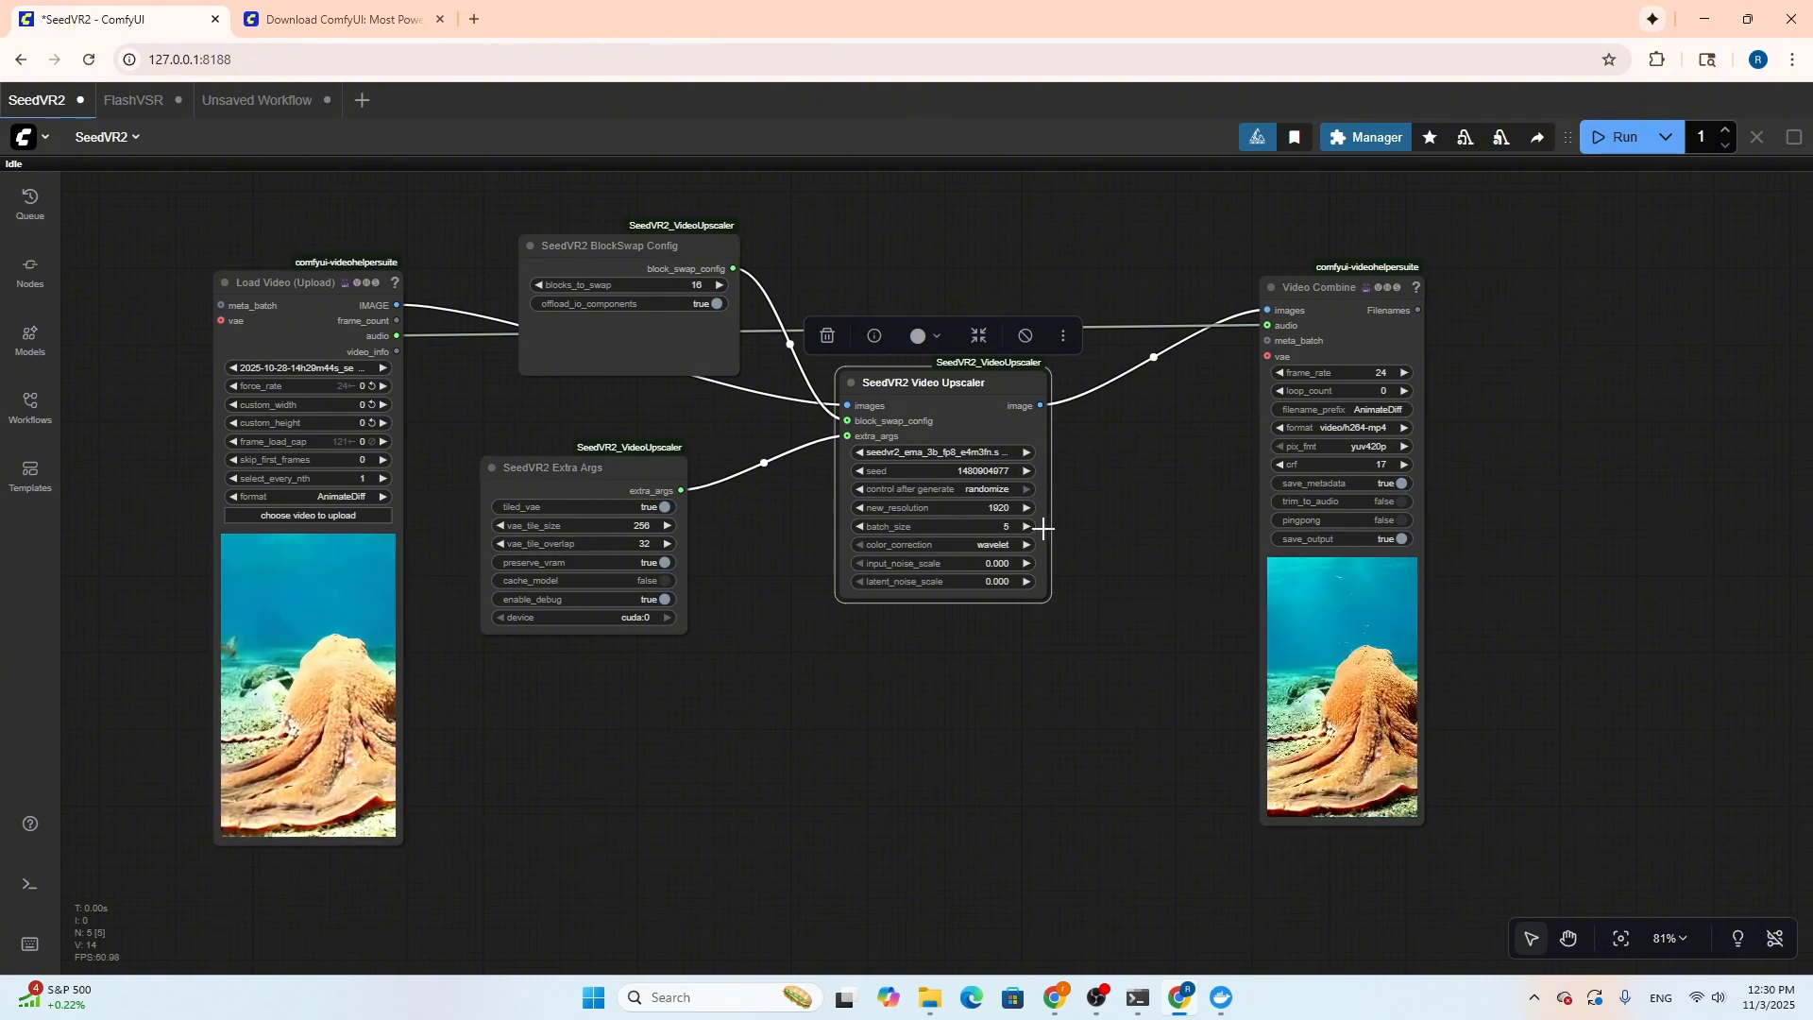
left_click(997, 545)
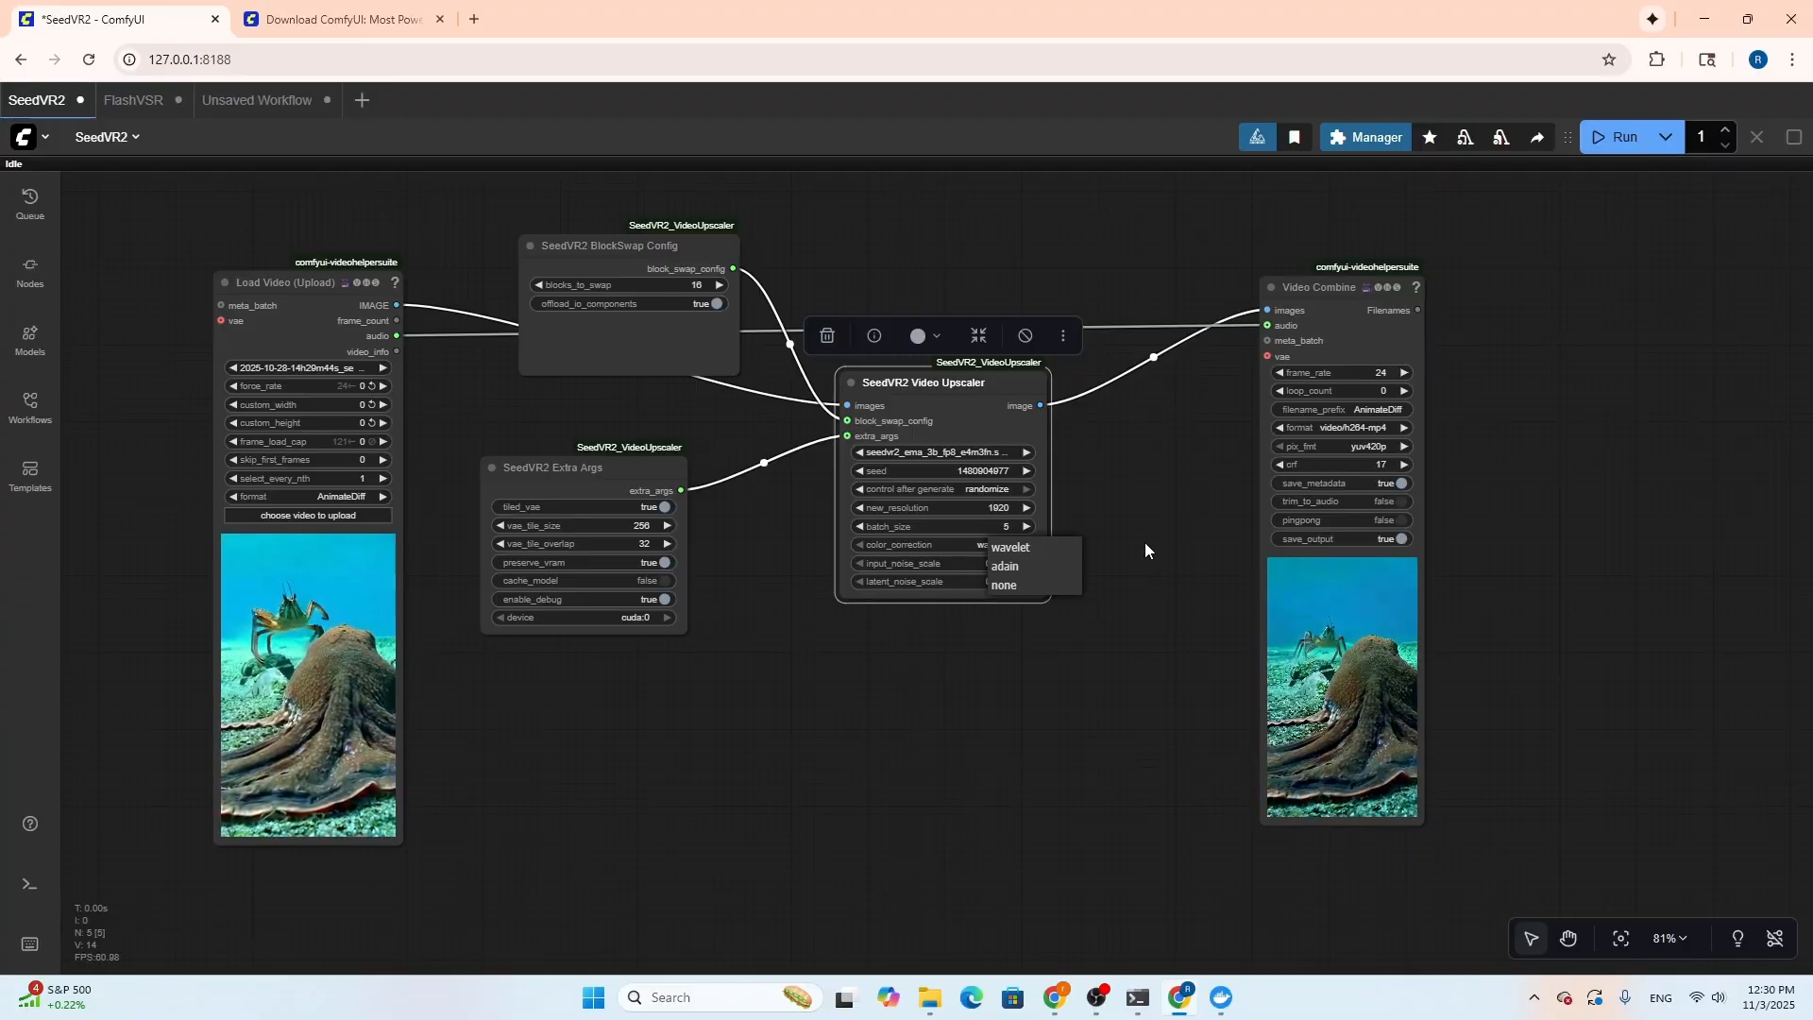
left_click(1145, 545)
left_click(1146, 545)
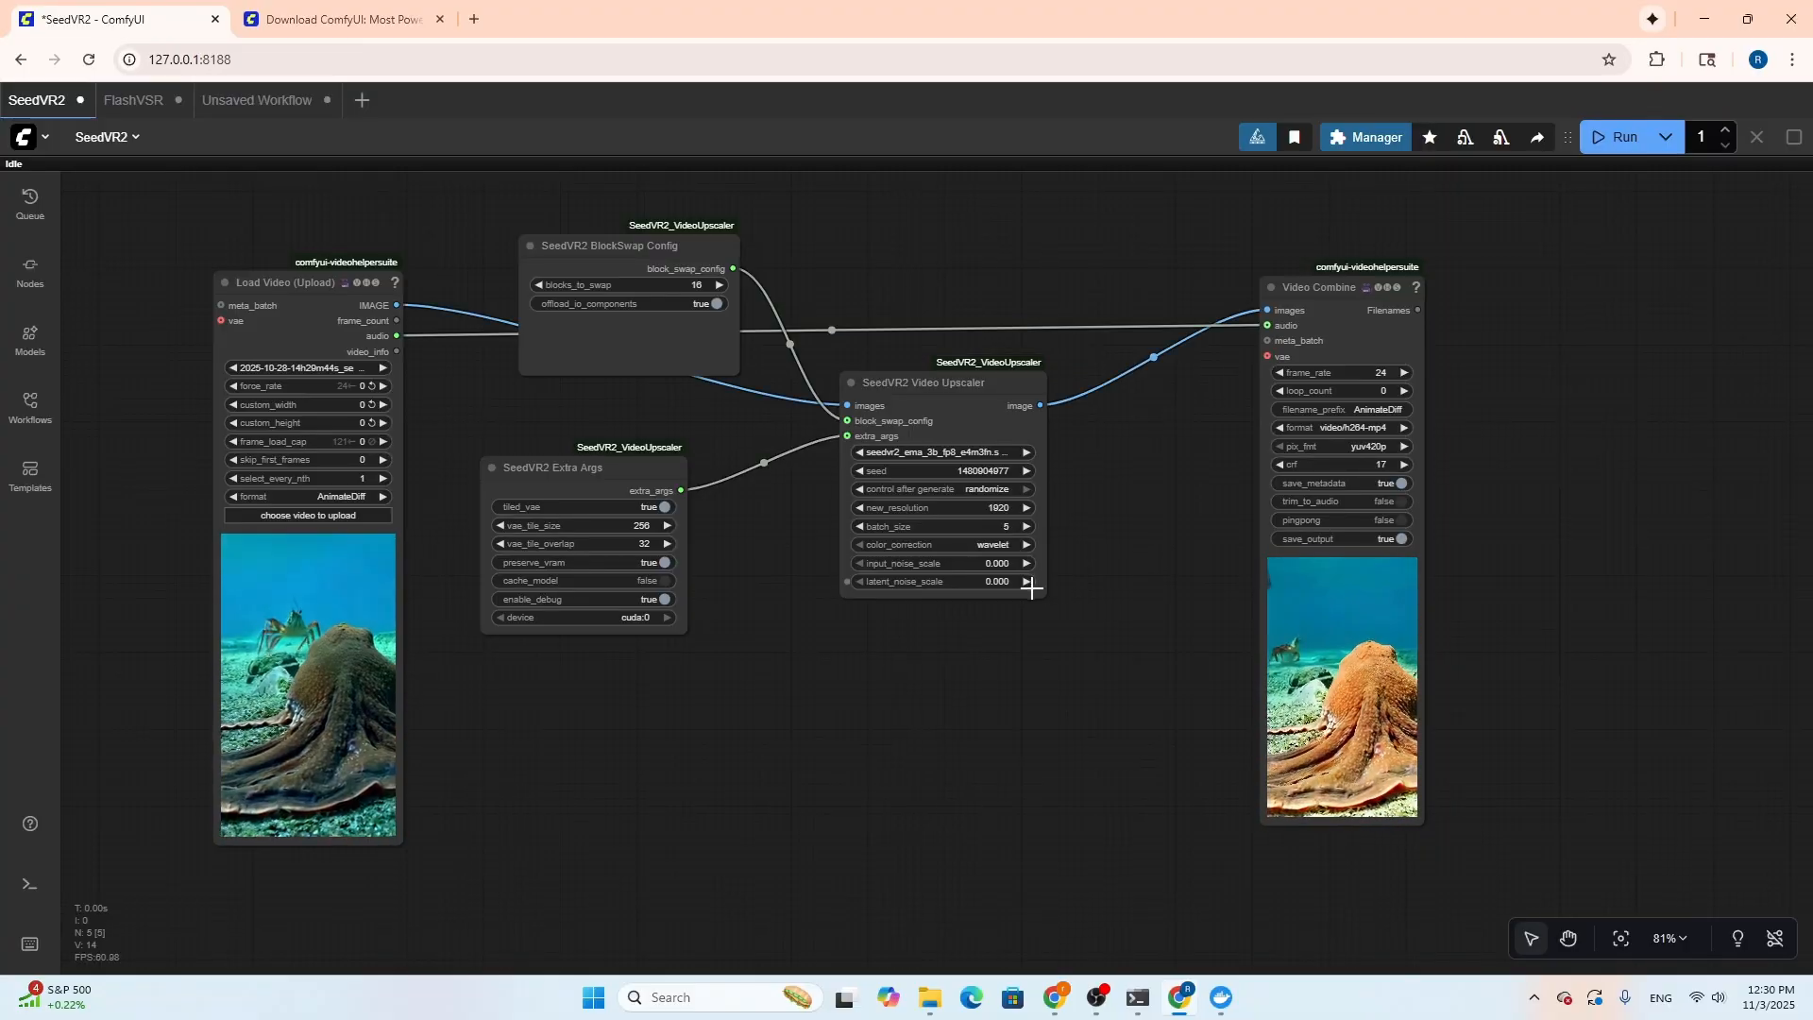
left_click(991, 545)
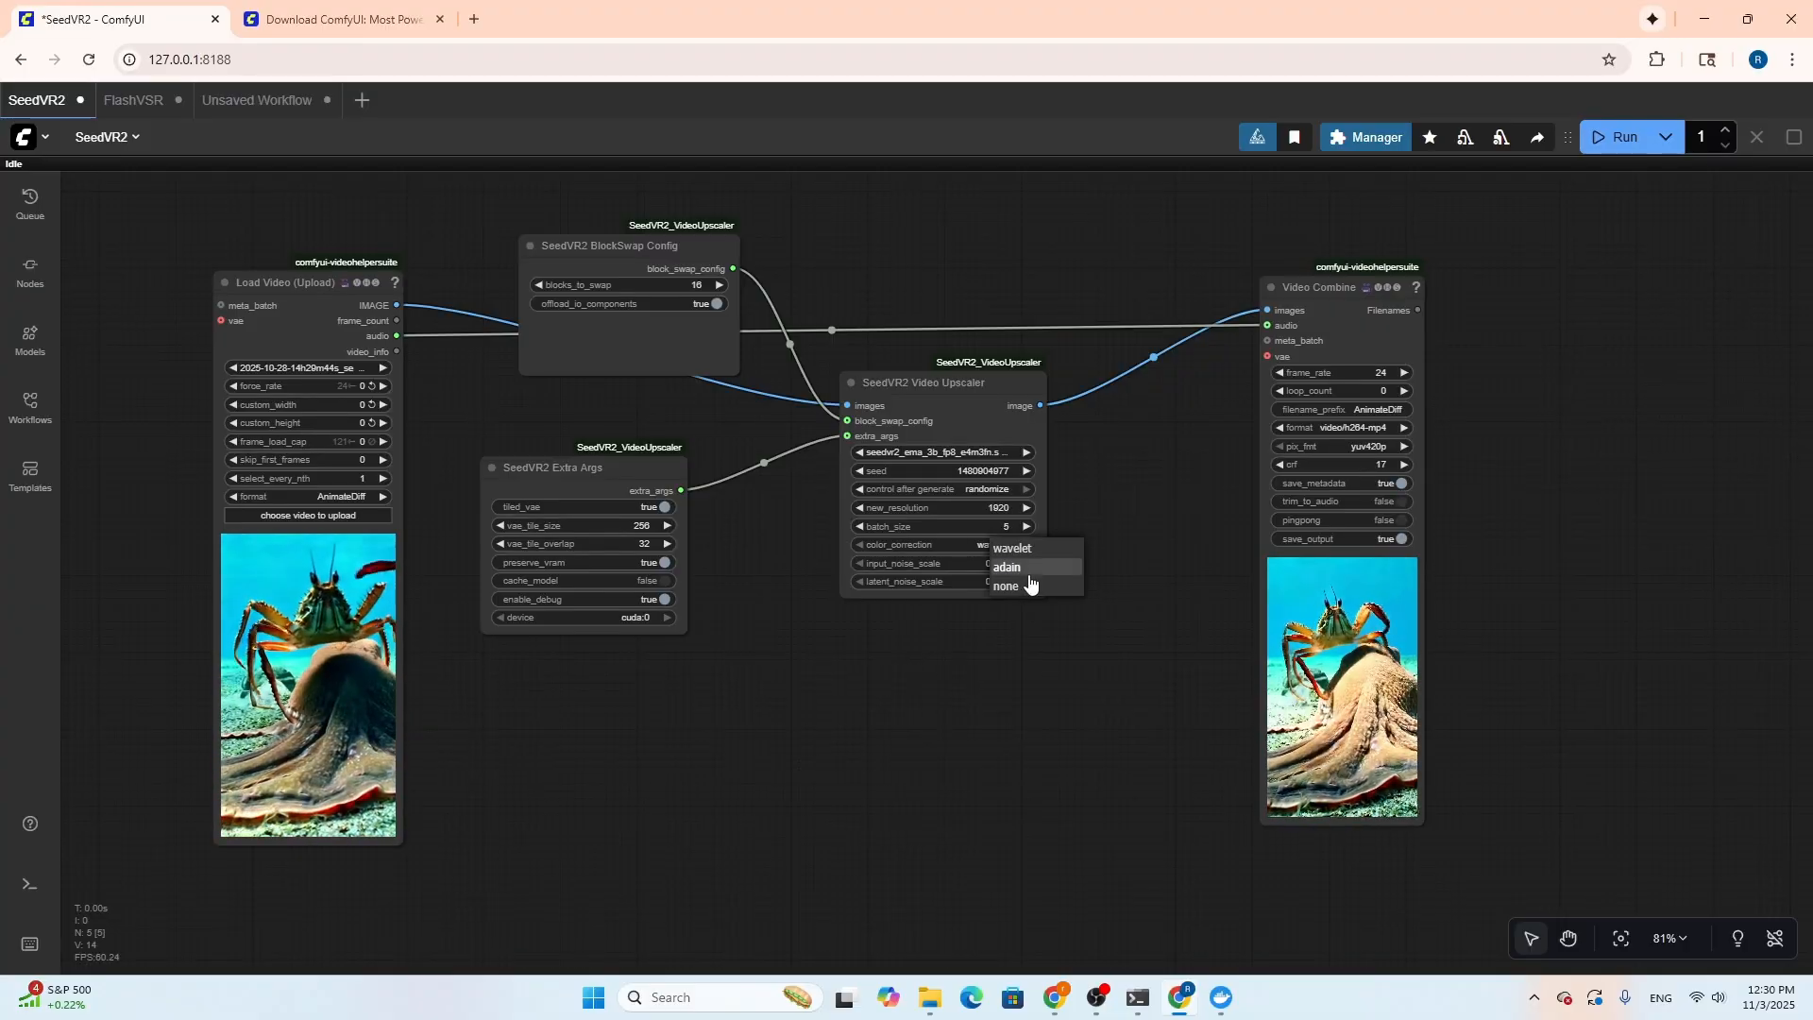
left_click(1146, 545)
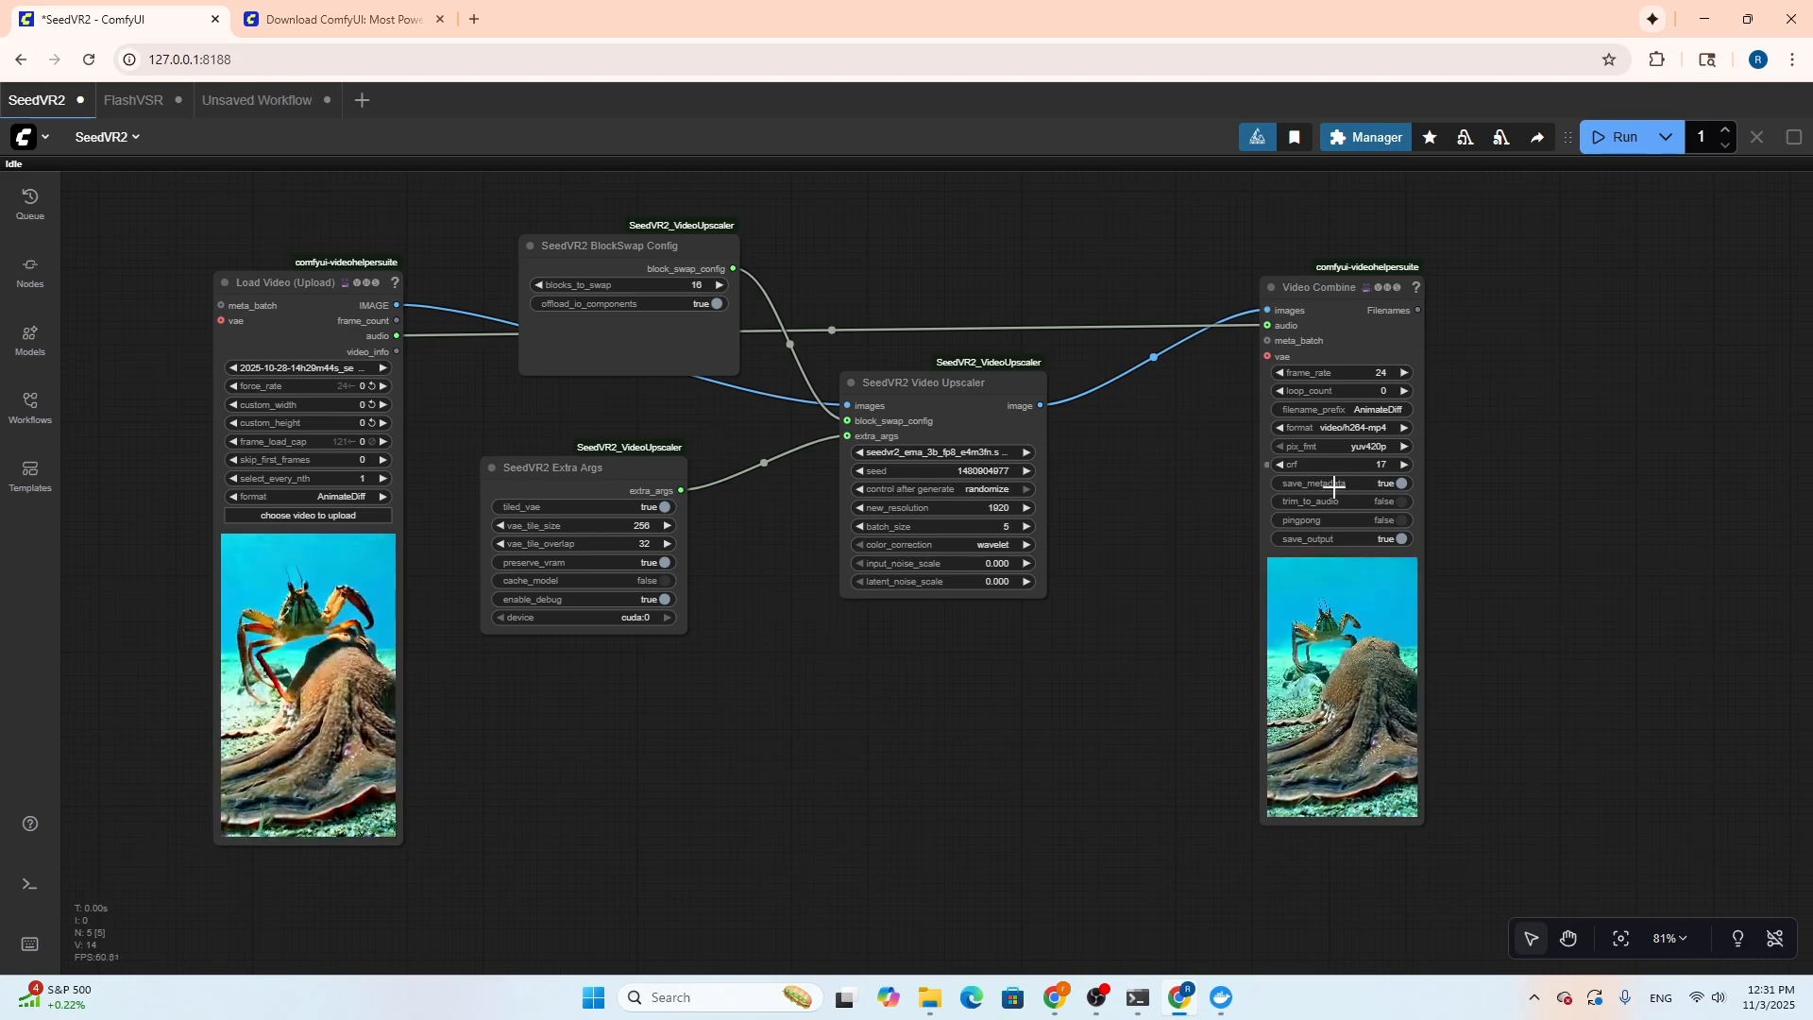
In the FlashVSR workflow, temporarily enable the bypassed FlashVSR node to review its preset options, and bypass it again
left_click(144, 104)
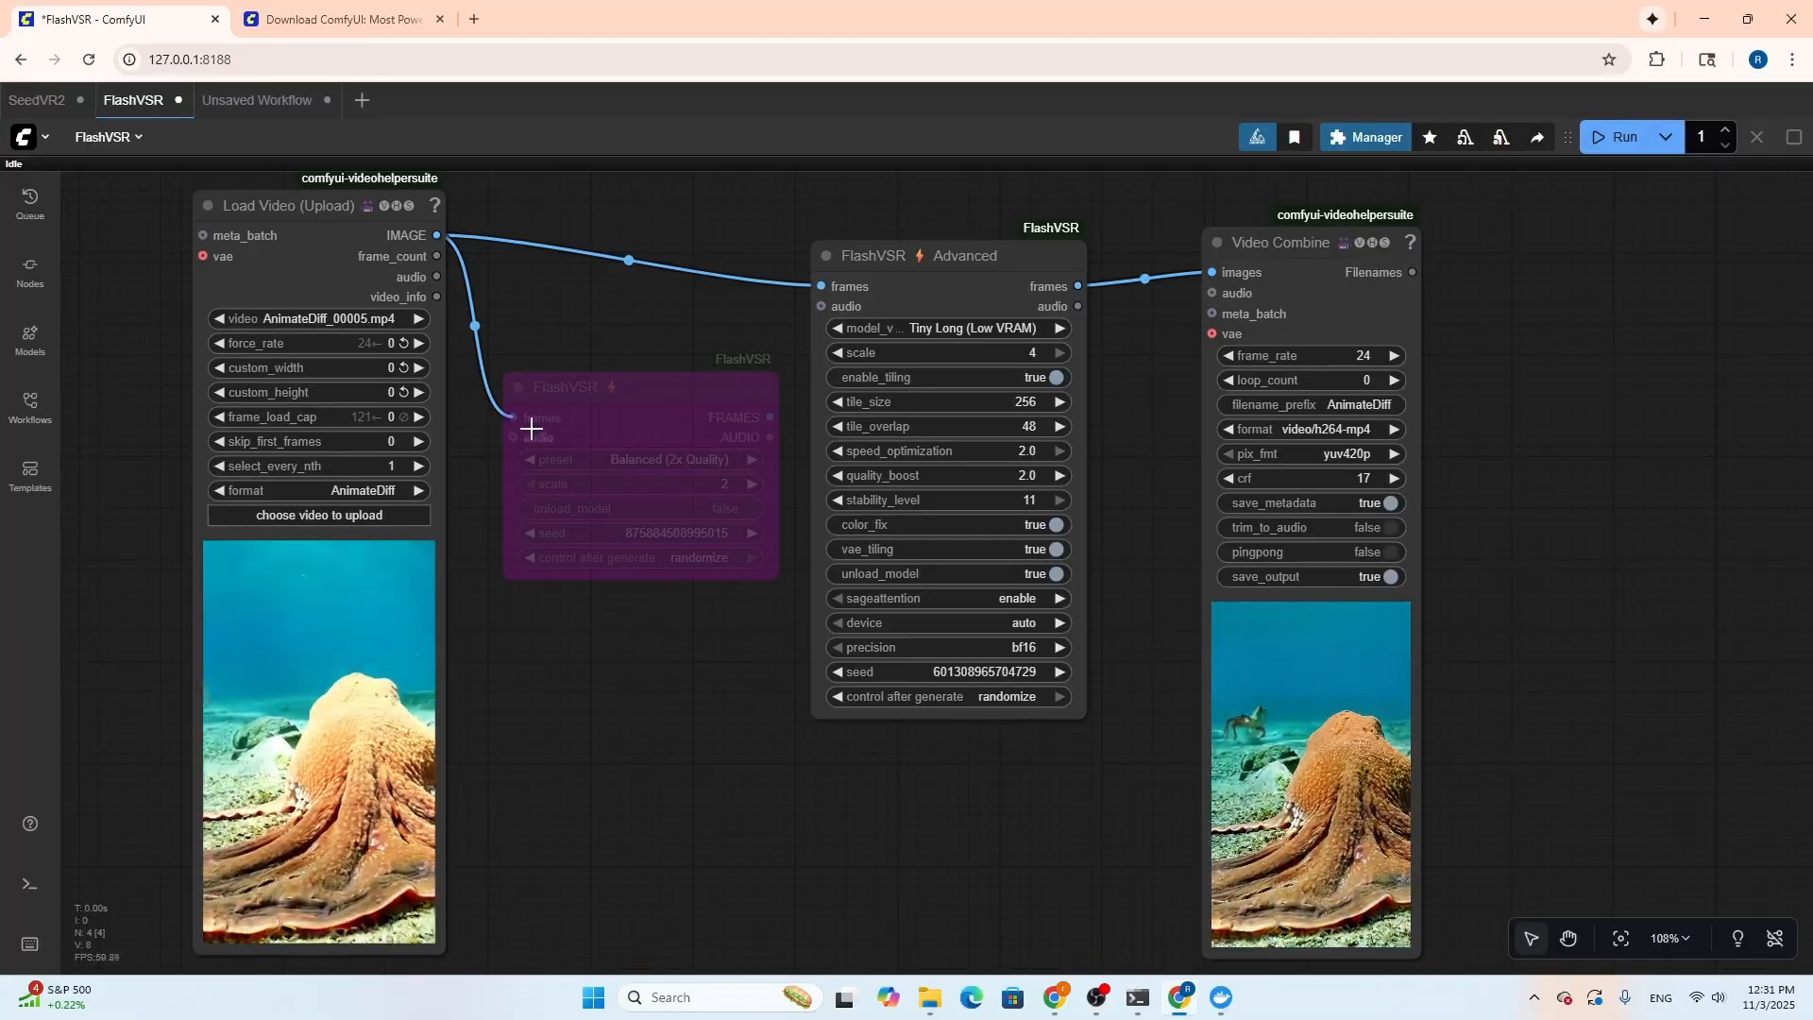
left_click(599, 420)
key("ctrl+b")
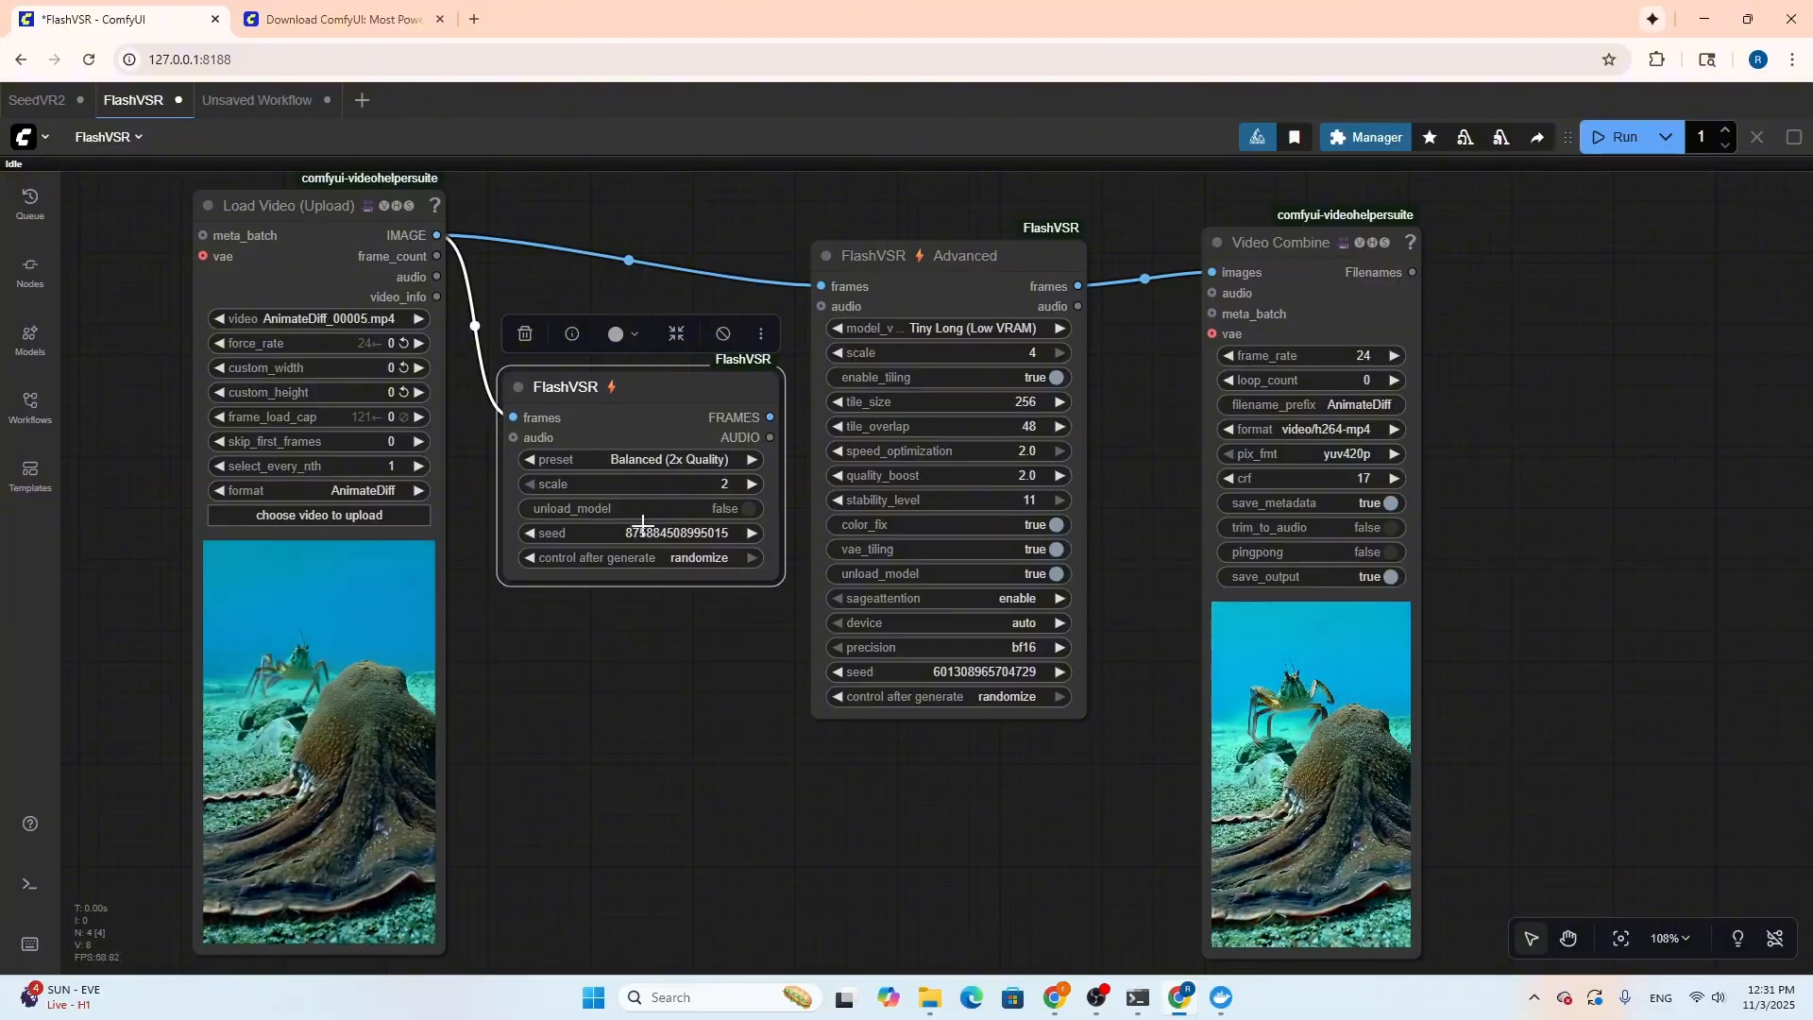
left_click(619, 460)
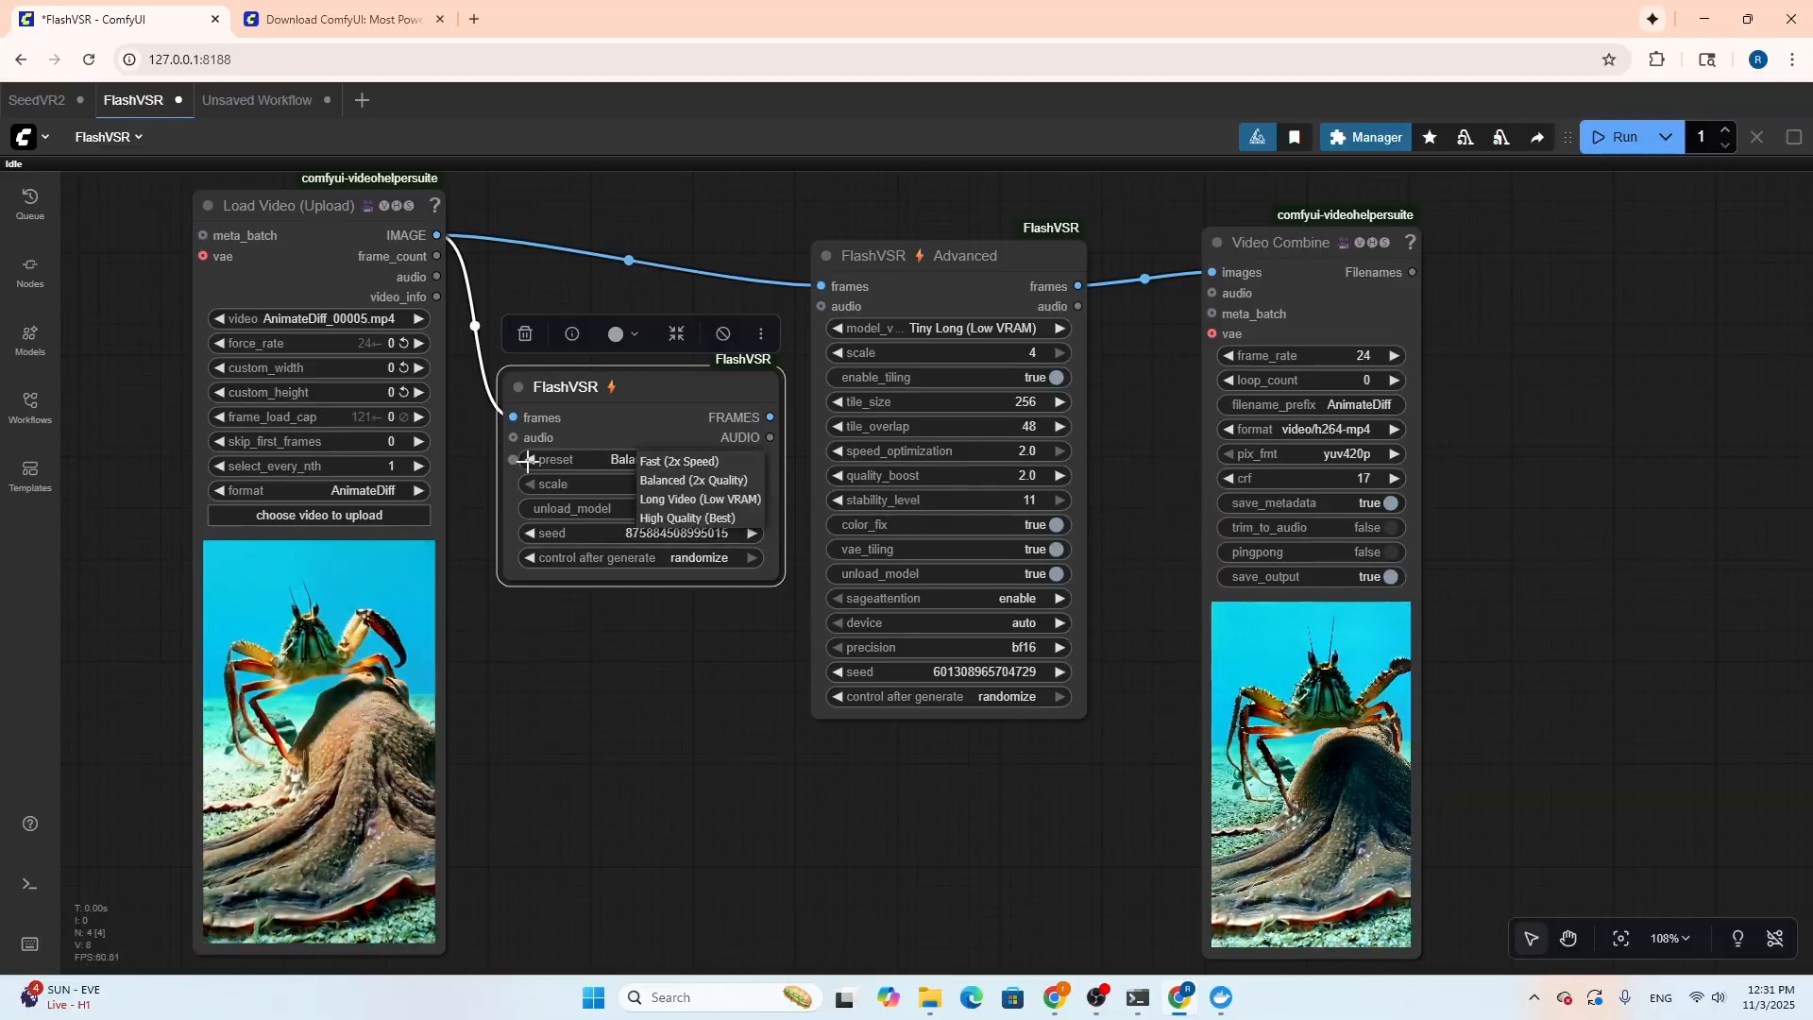
left_click(621, 433)
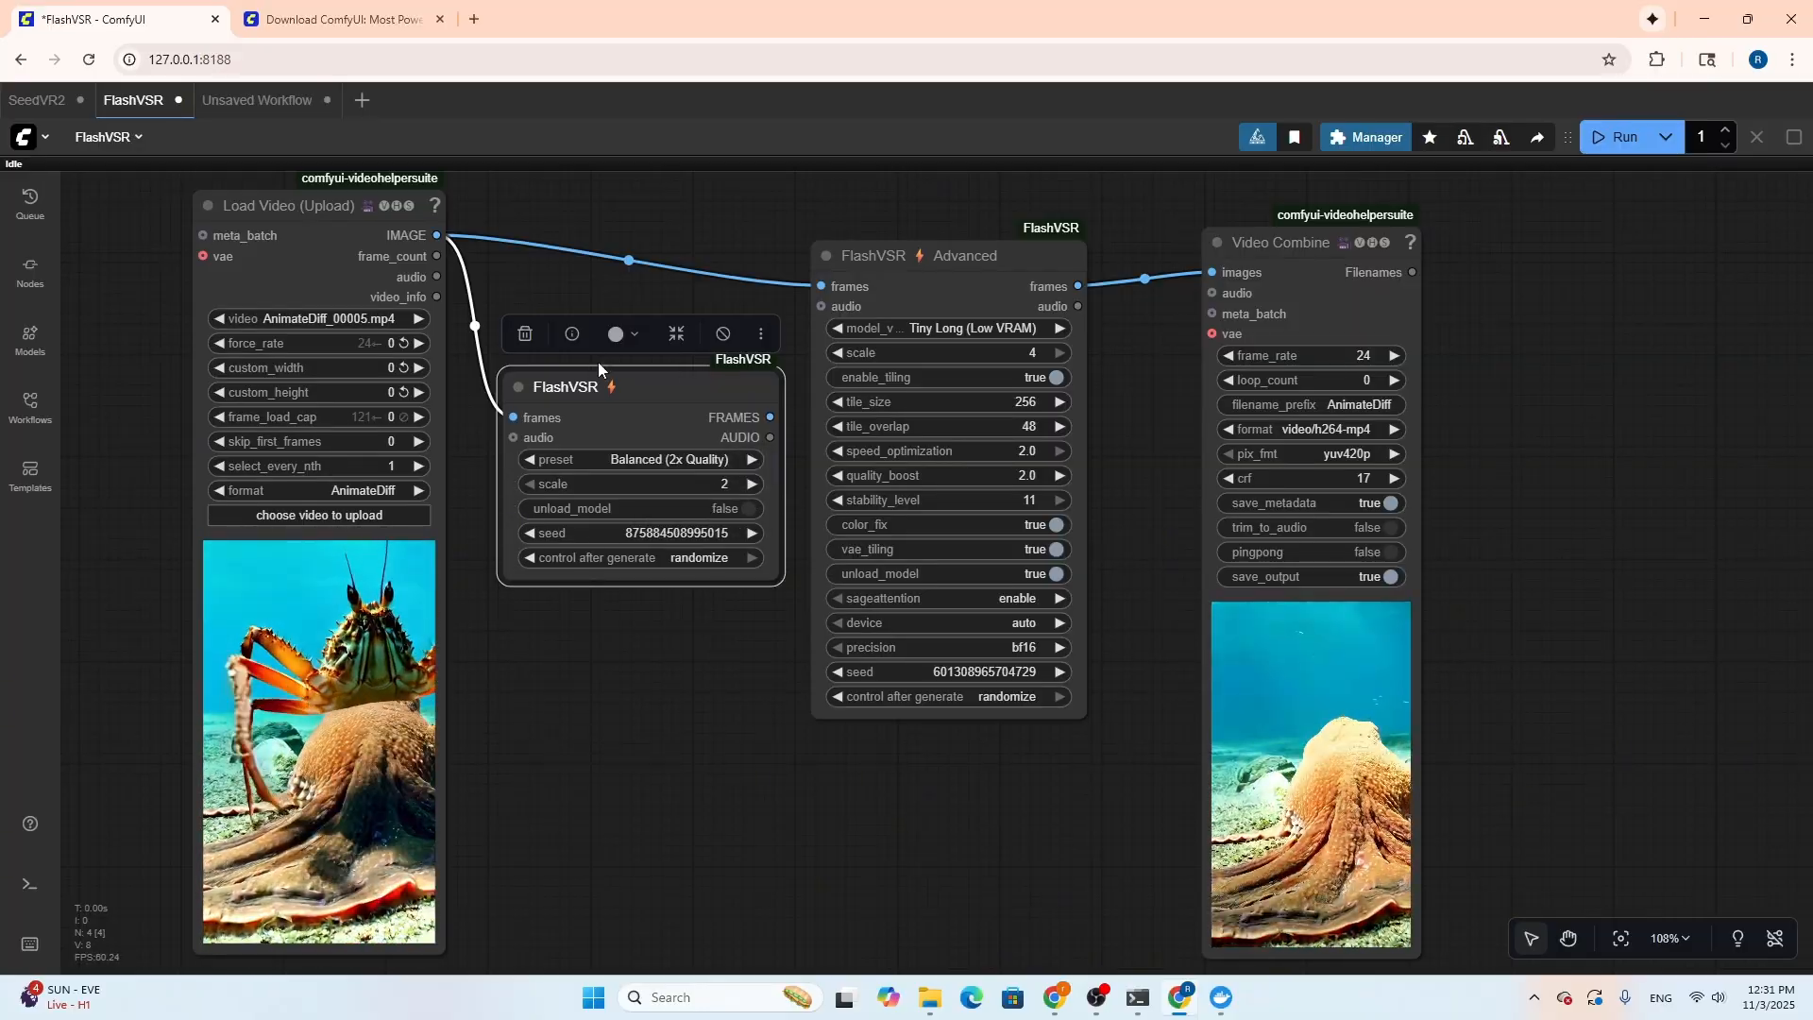
left_click(723, 334)
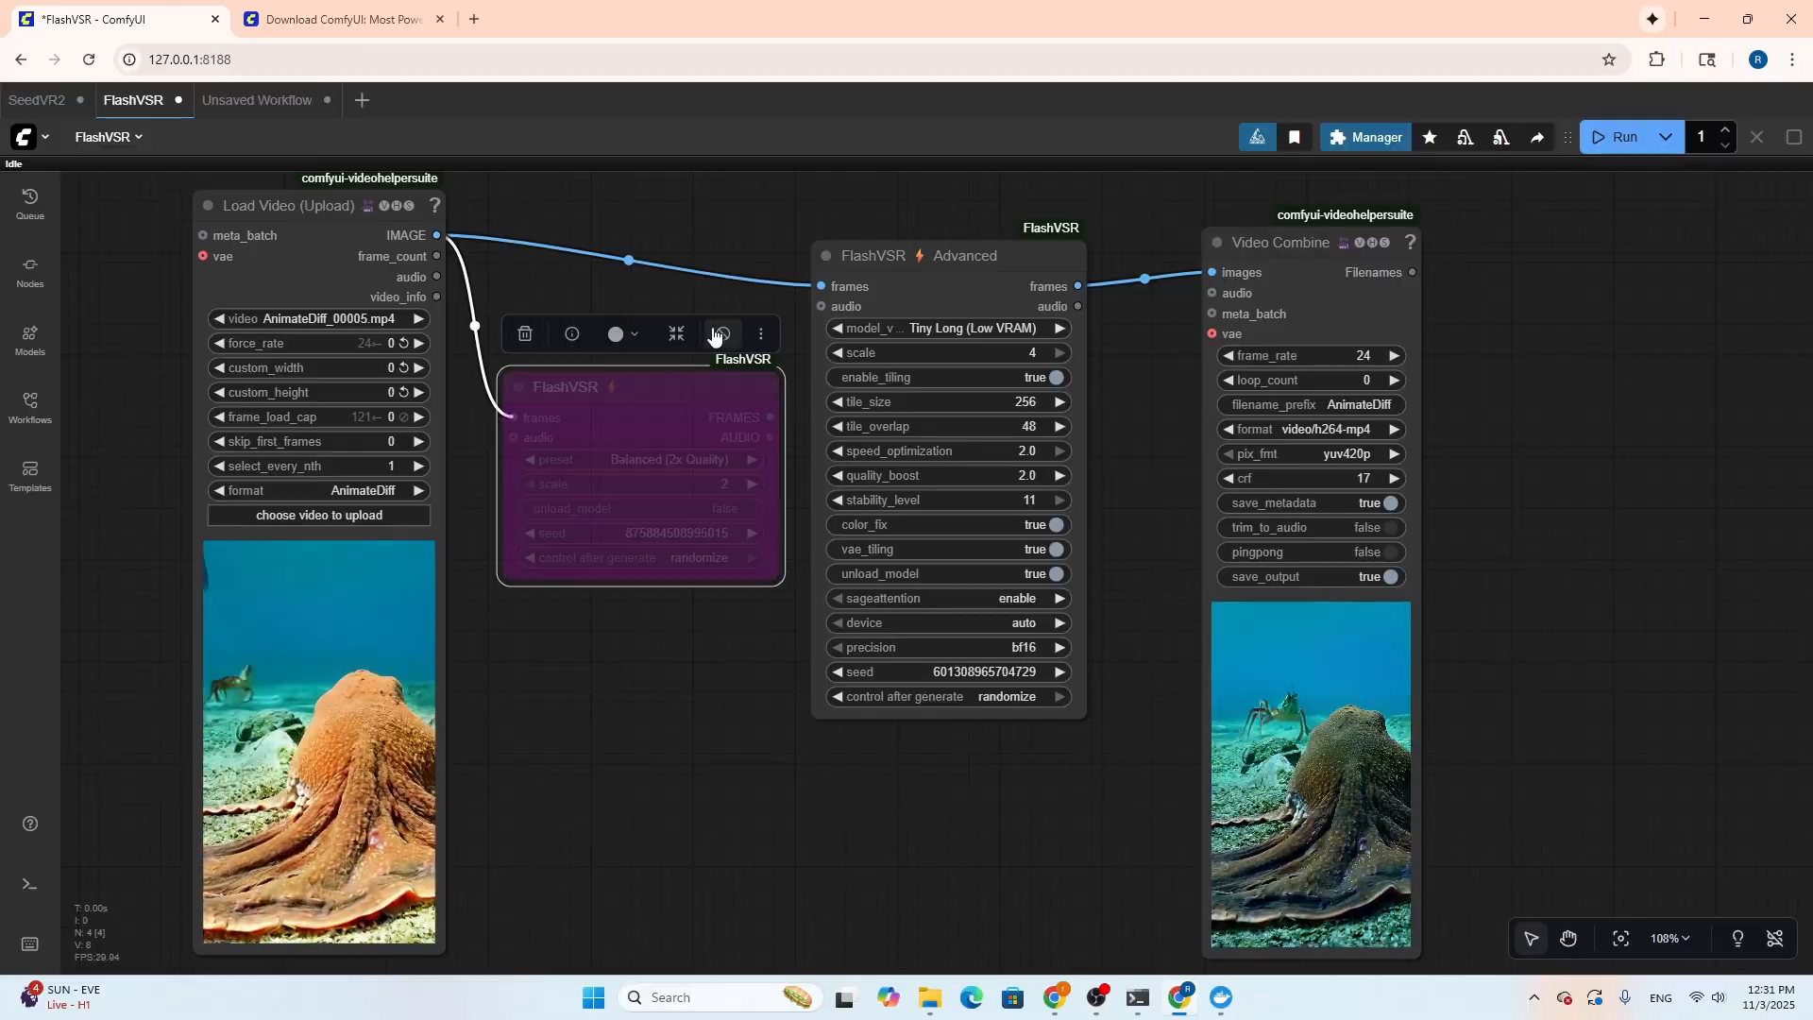
left_click(672, 627)
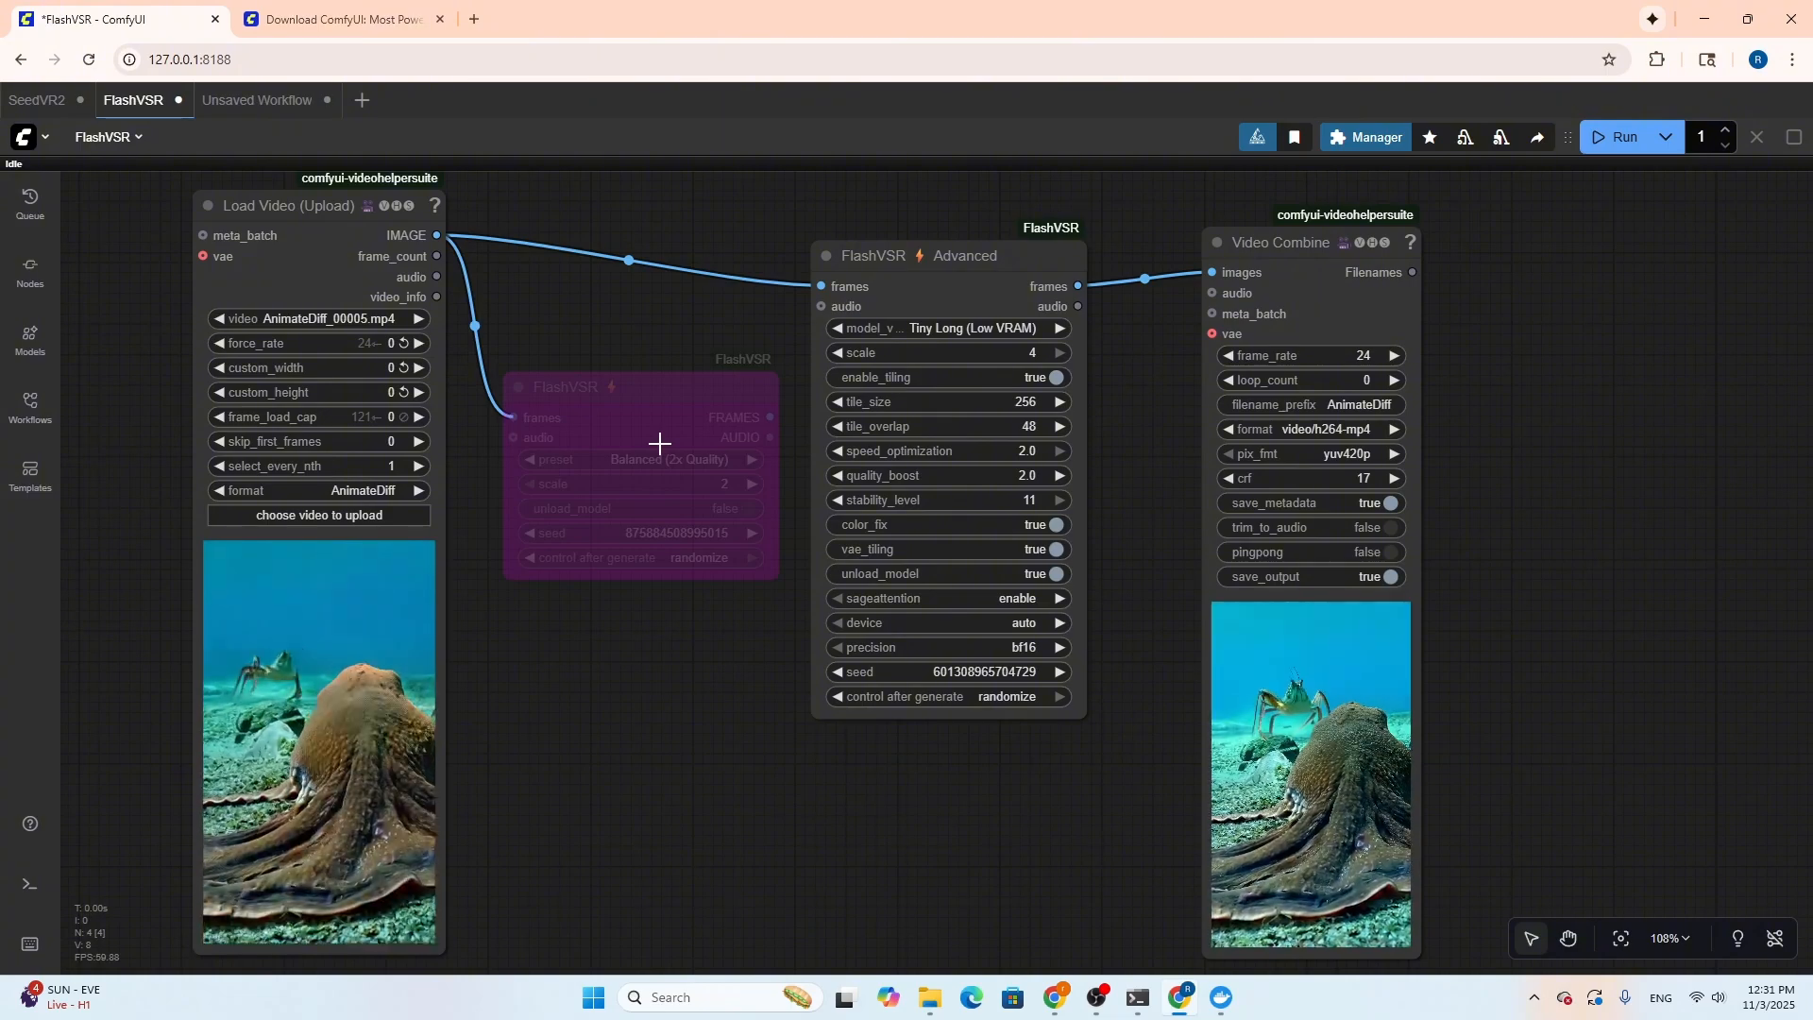
Move the bypassed FlashVSR node lower and shift the FlashVSR Advanced node slightly closer to the Load Video (Upload) node
mouse_move(656, 389)
left_mouse_down()
mouse_move(615, 380)
mouse_move(640, 416)
left_mouse_up()
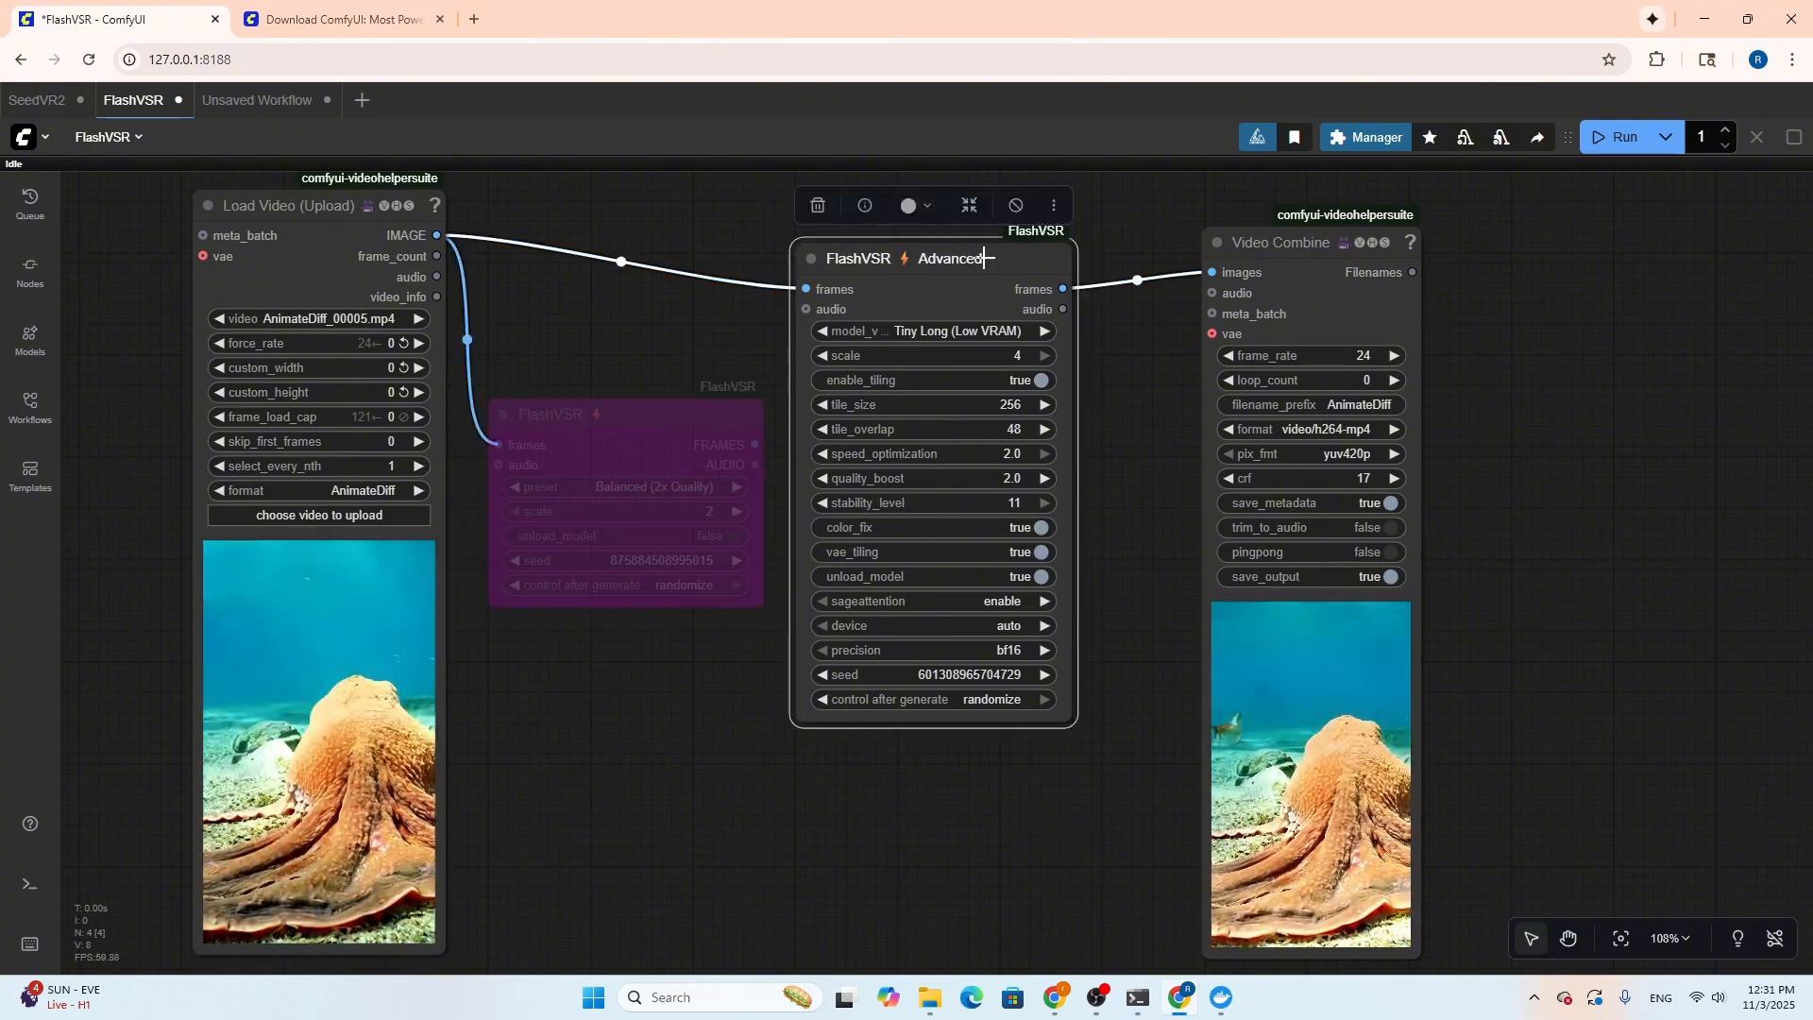
left_click_drag(1000, 250, 959, 243)
left_click_drag(639, 413, 631, 450)
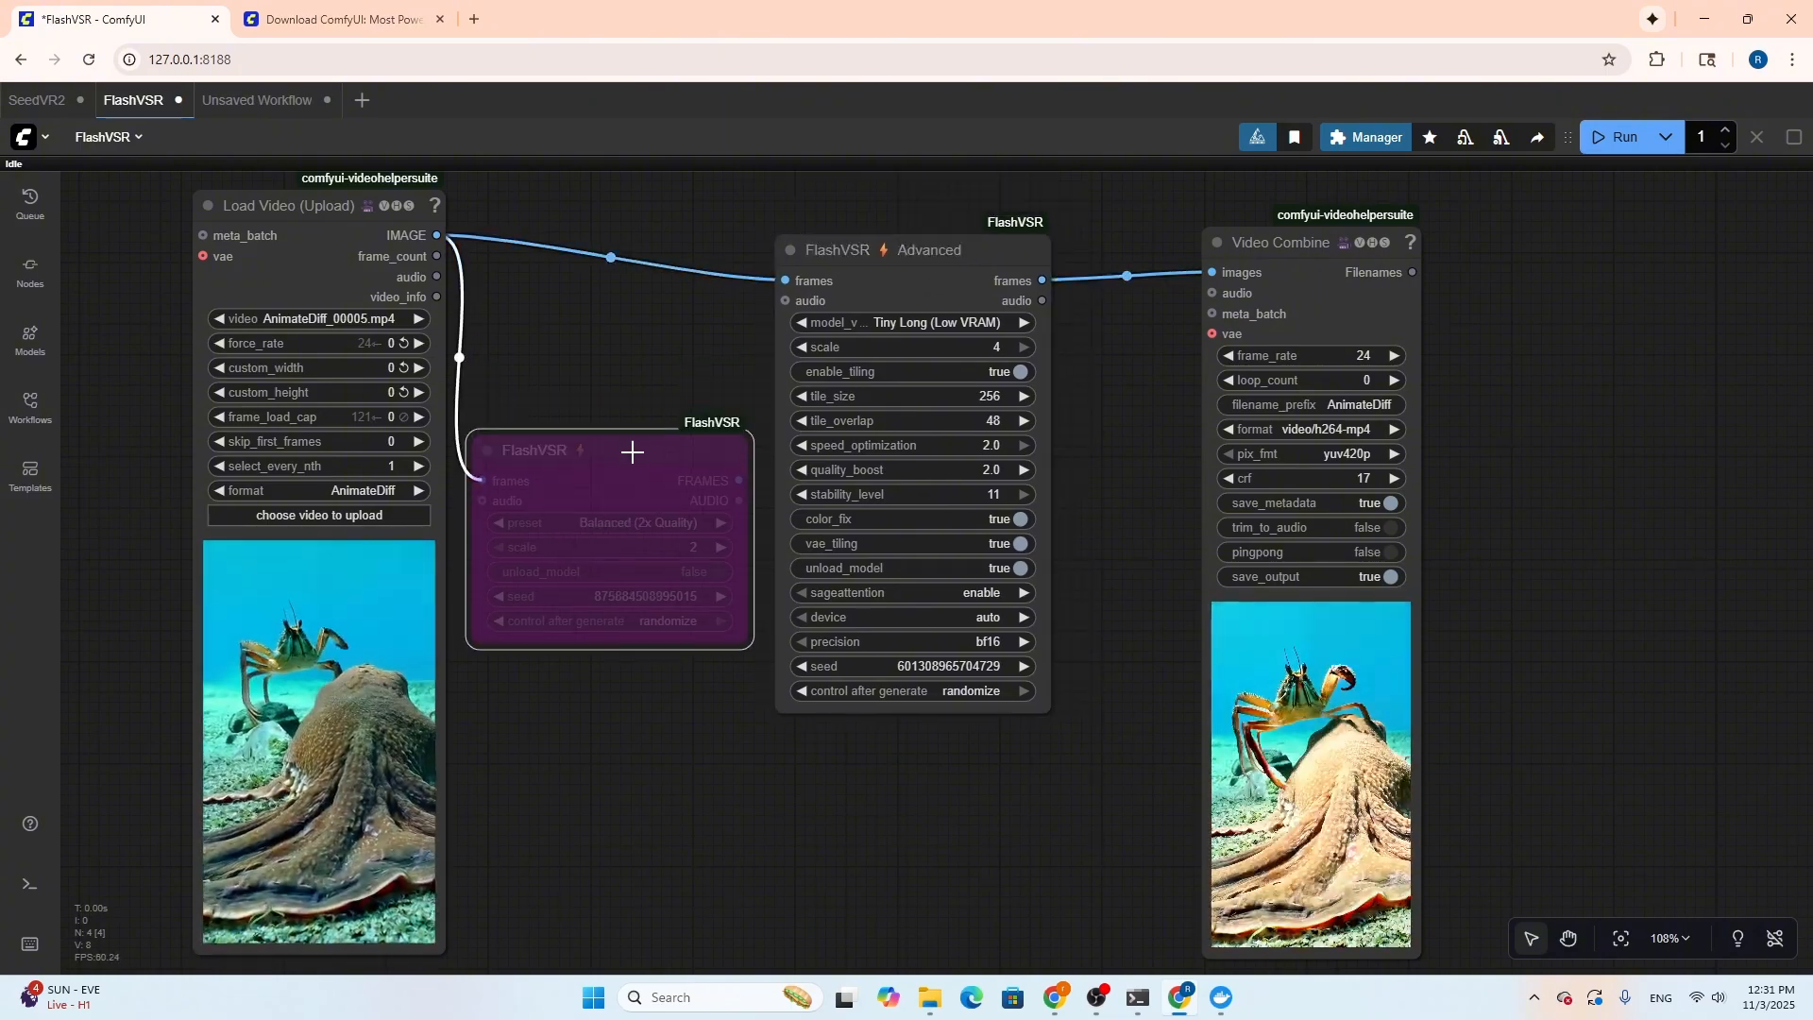
left_click_drag(943, 243, 923, 250)
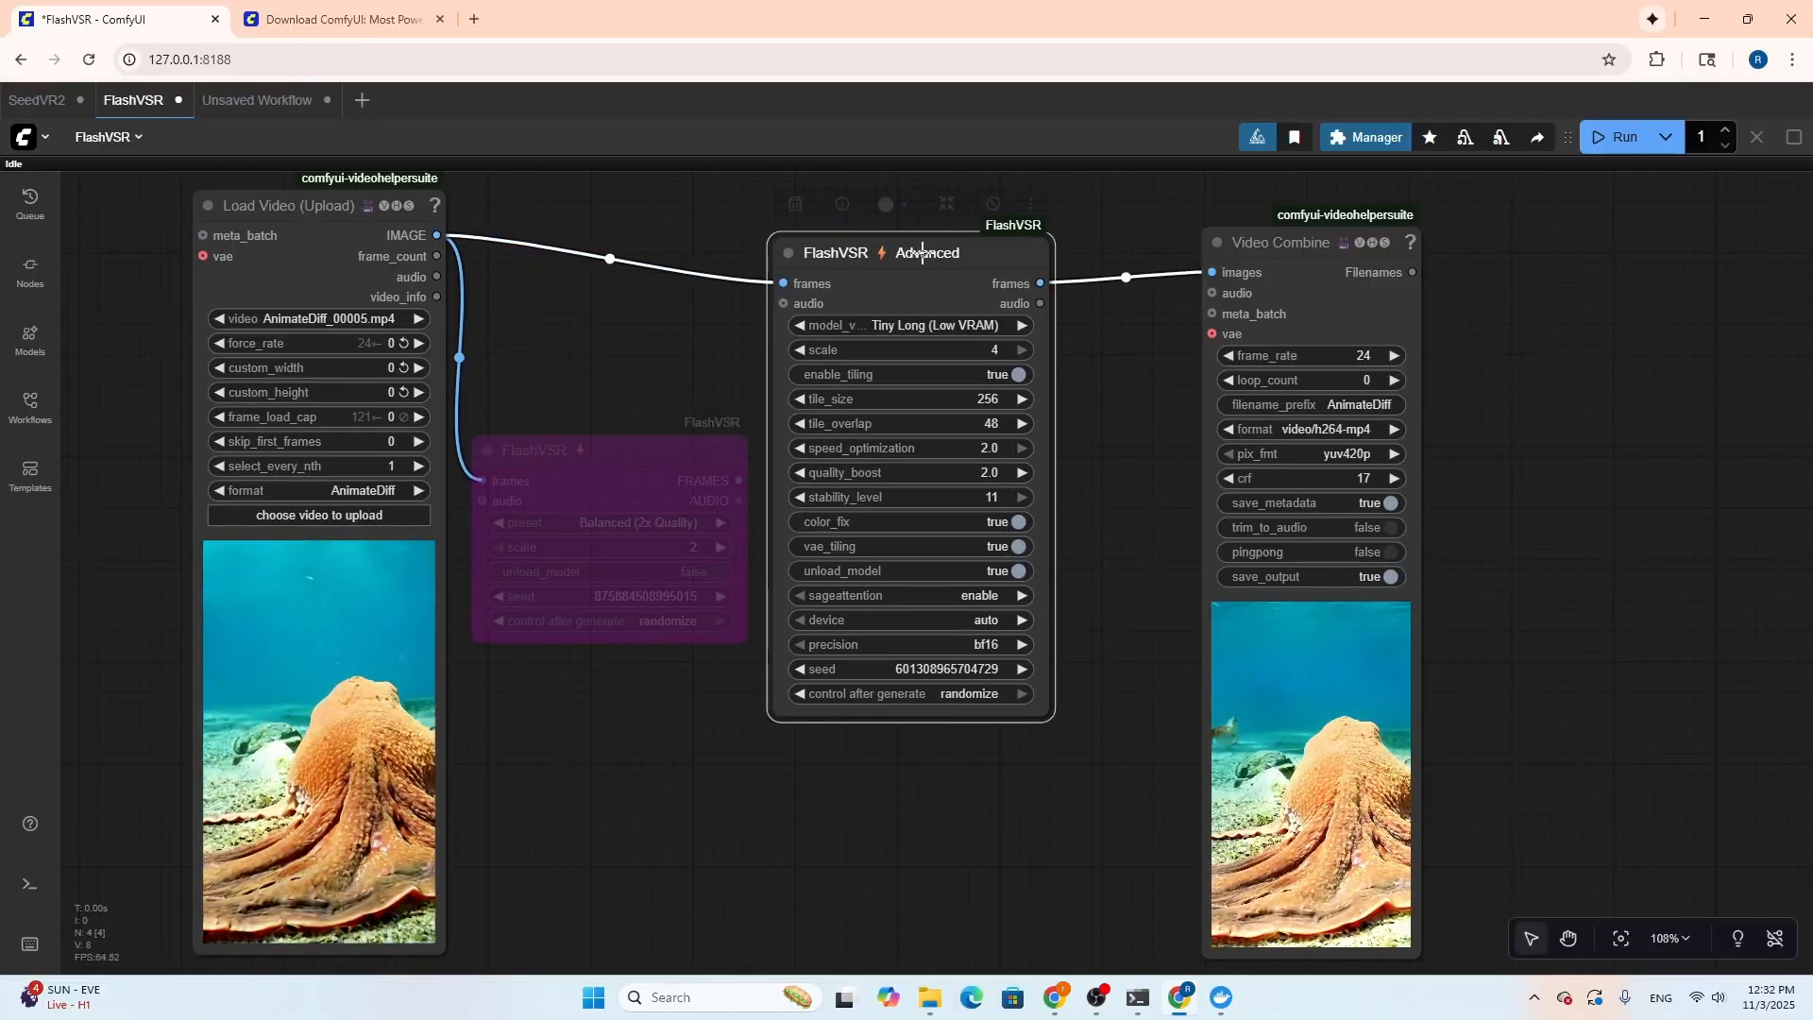
Review the FlashVSR Advanced node's model version options and shift the node slightly higher and nearer to Video Combine
left_click(924, 324)
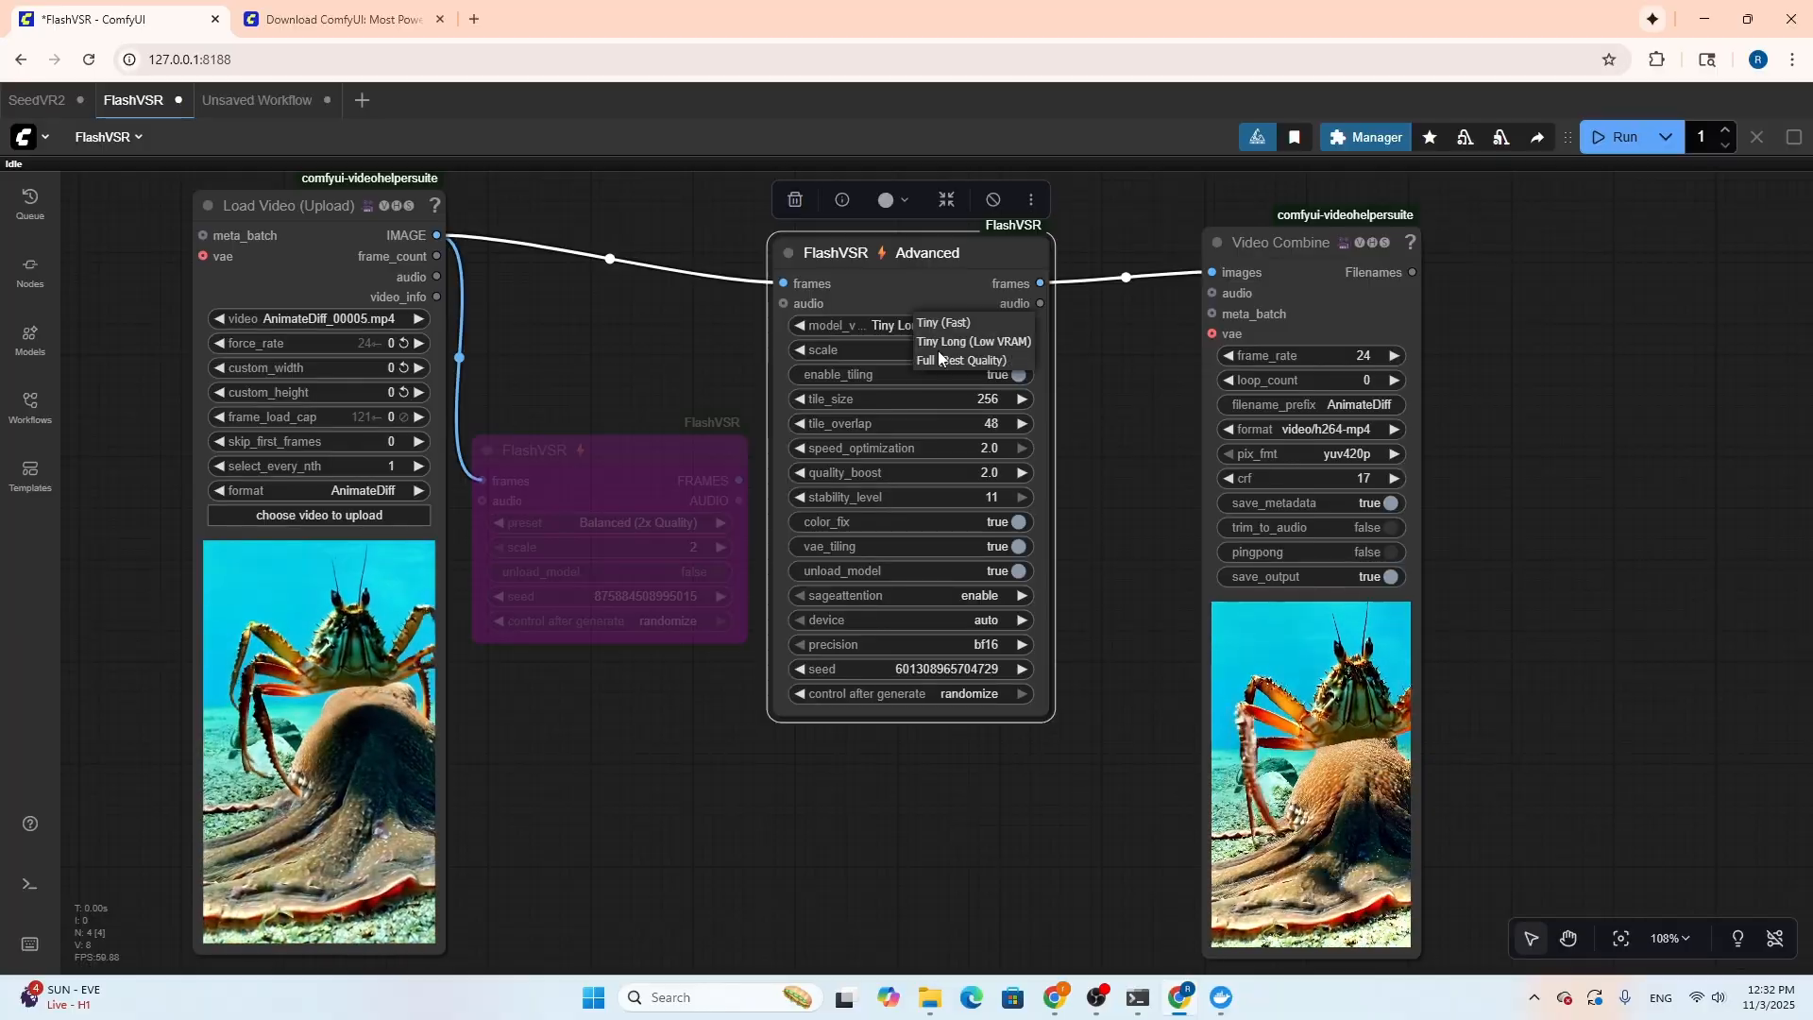
left_click(1113, 336)
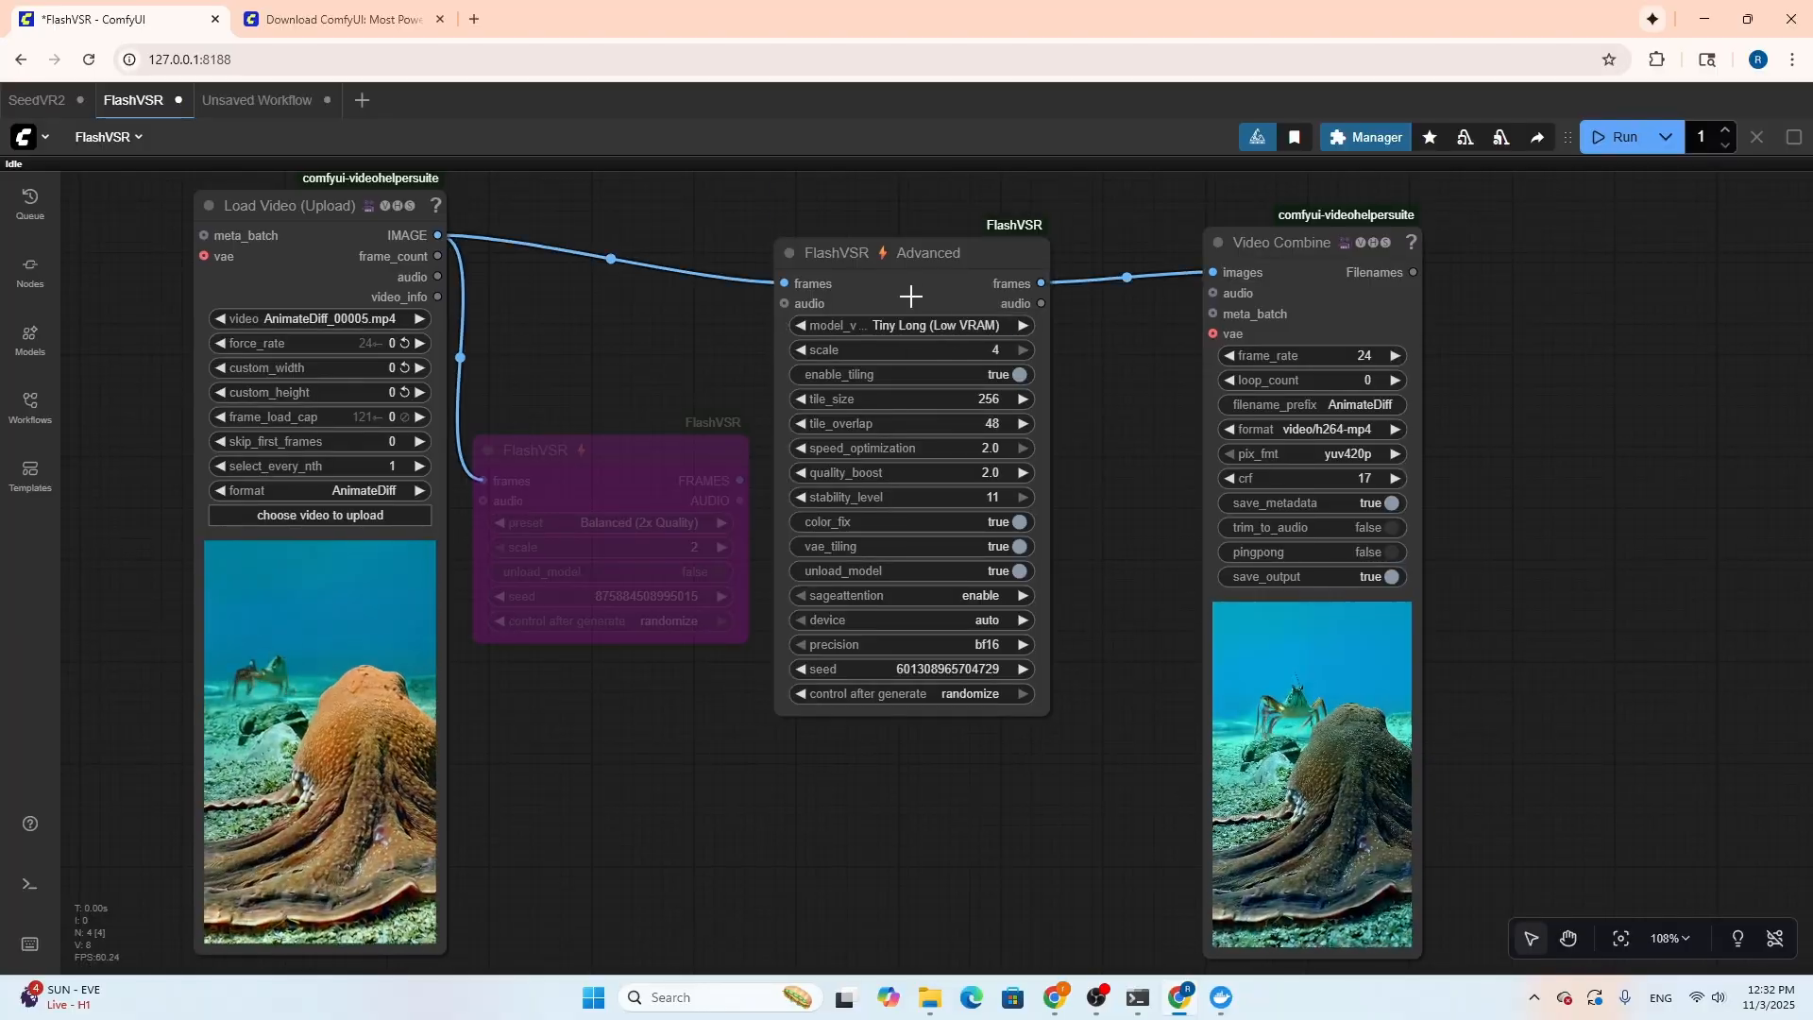
mouse_move(930, 276)
left_mouse_down()
mouse_move(919, 242)
mouse_move(947, 262)
left_mouse_up()
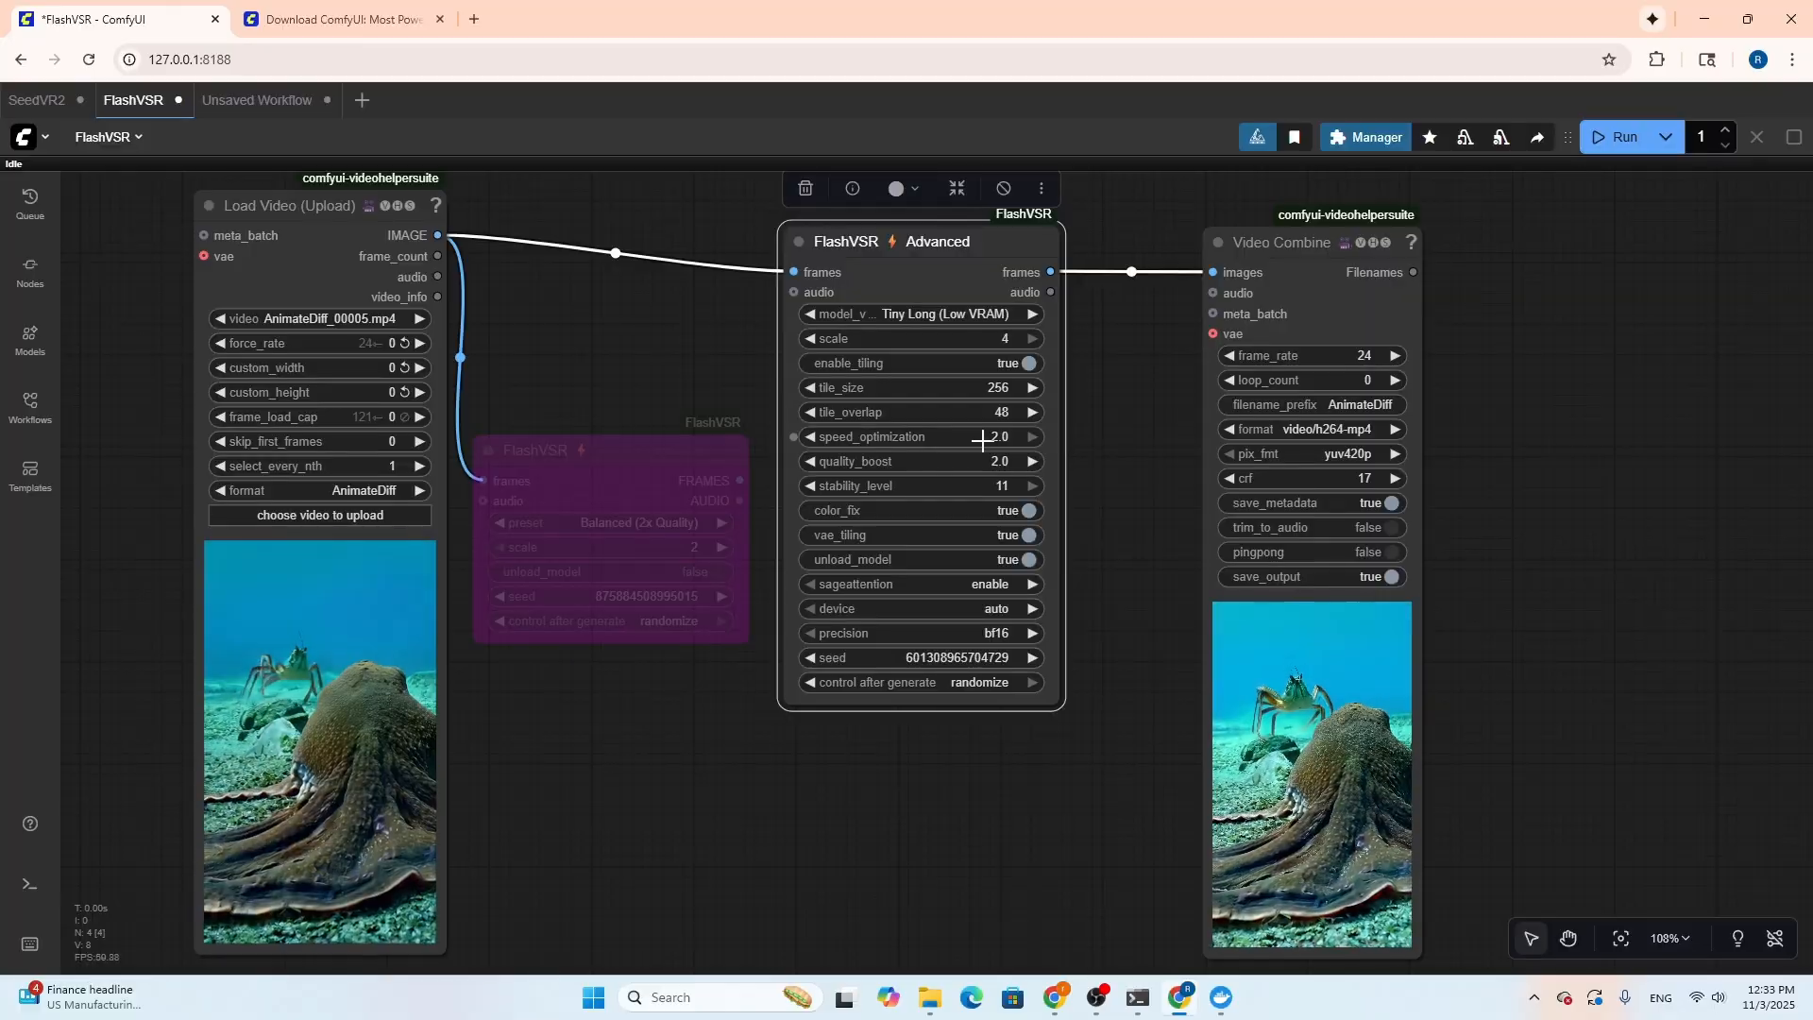
Review the FlashVSR Advanced node's speed_optimization and device settings, including the description of the device setting
mouse_move(982, 440)
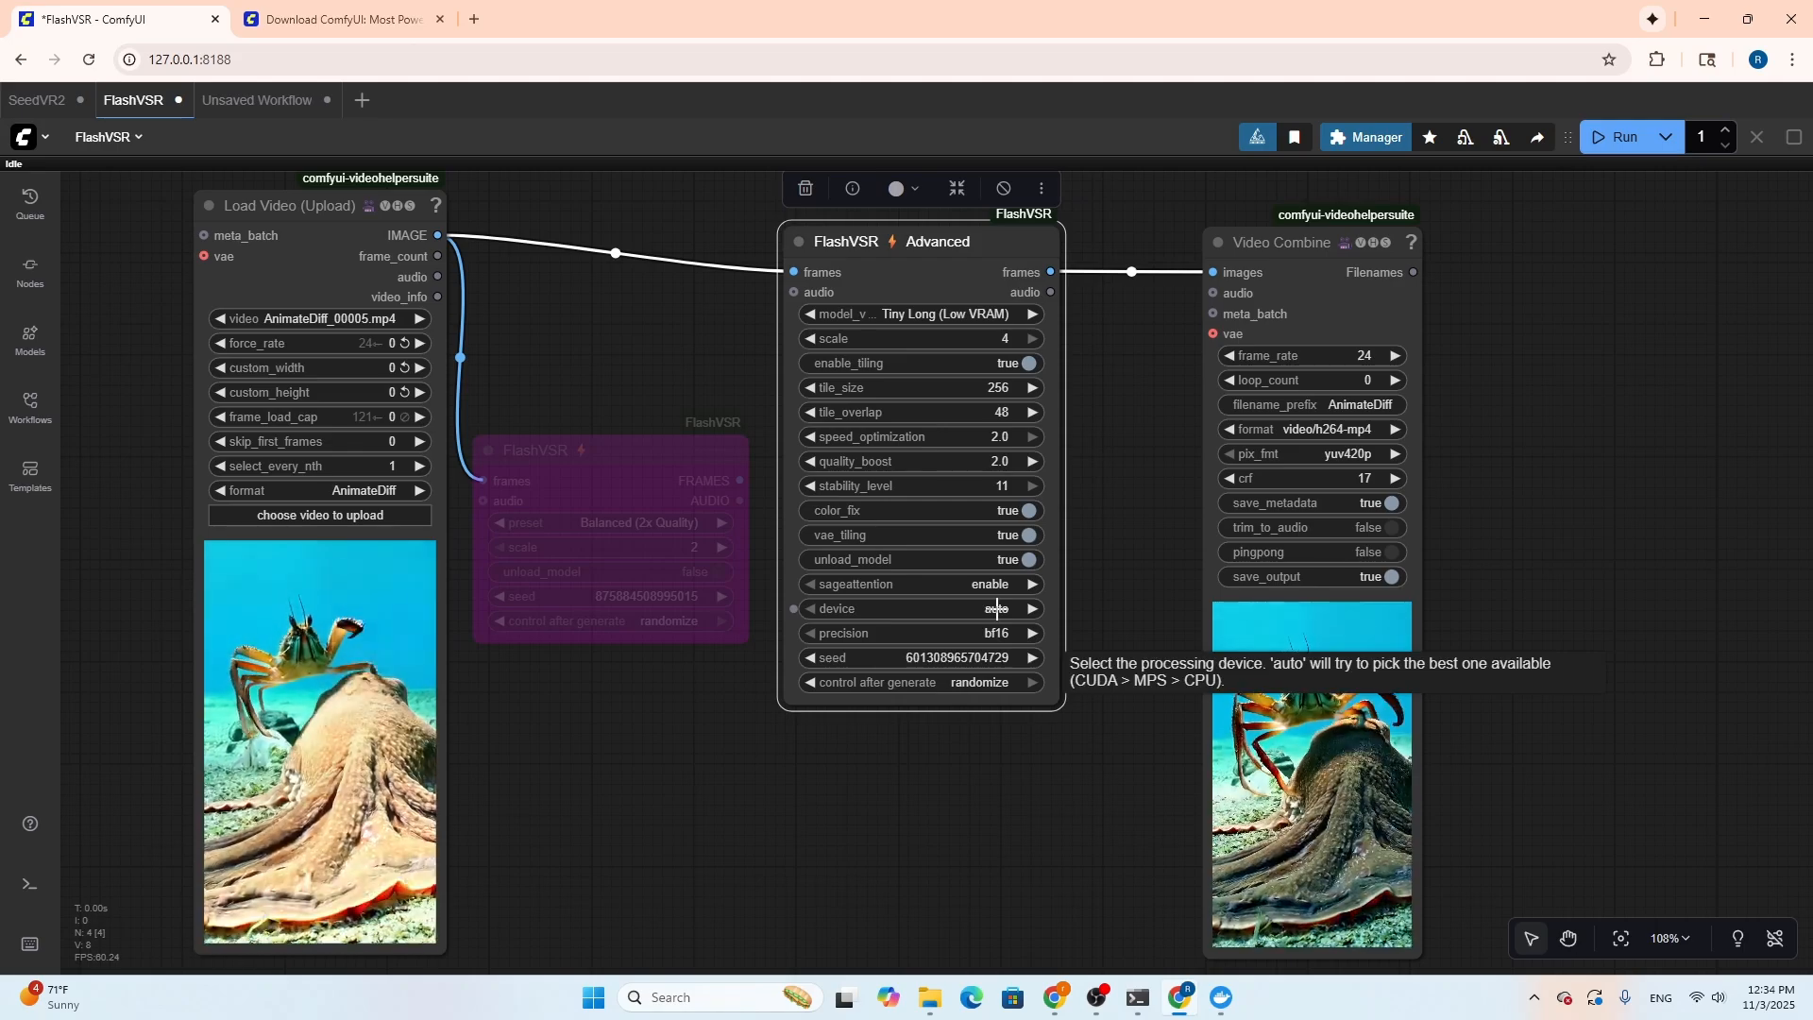
left_click(967, 602)
left_click(1077, 605)
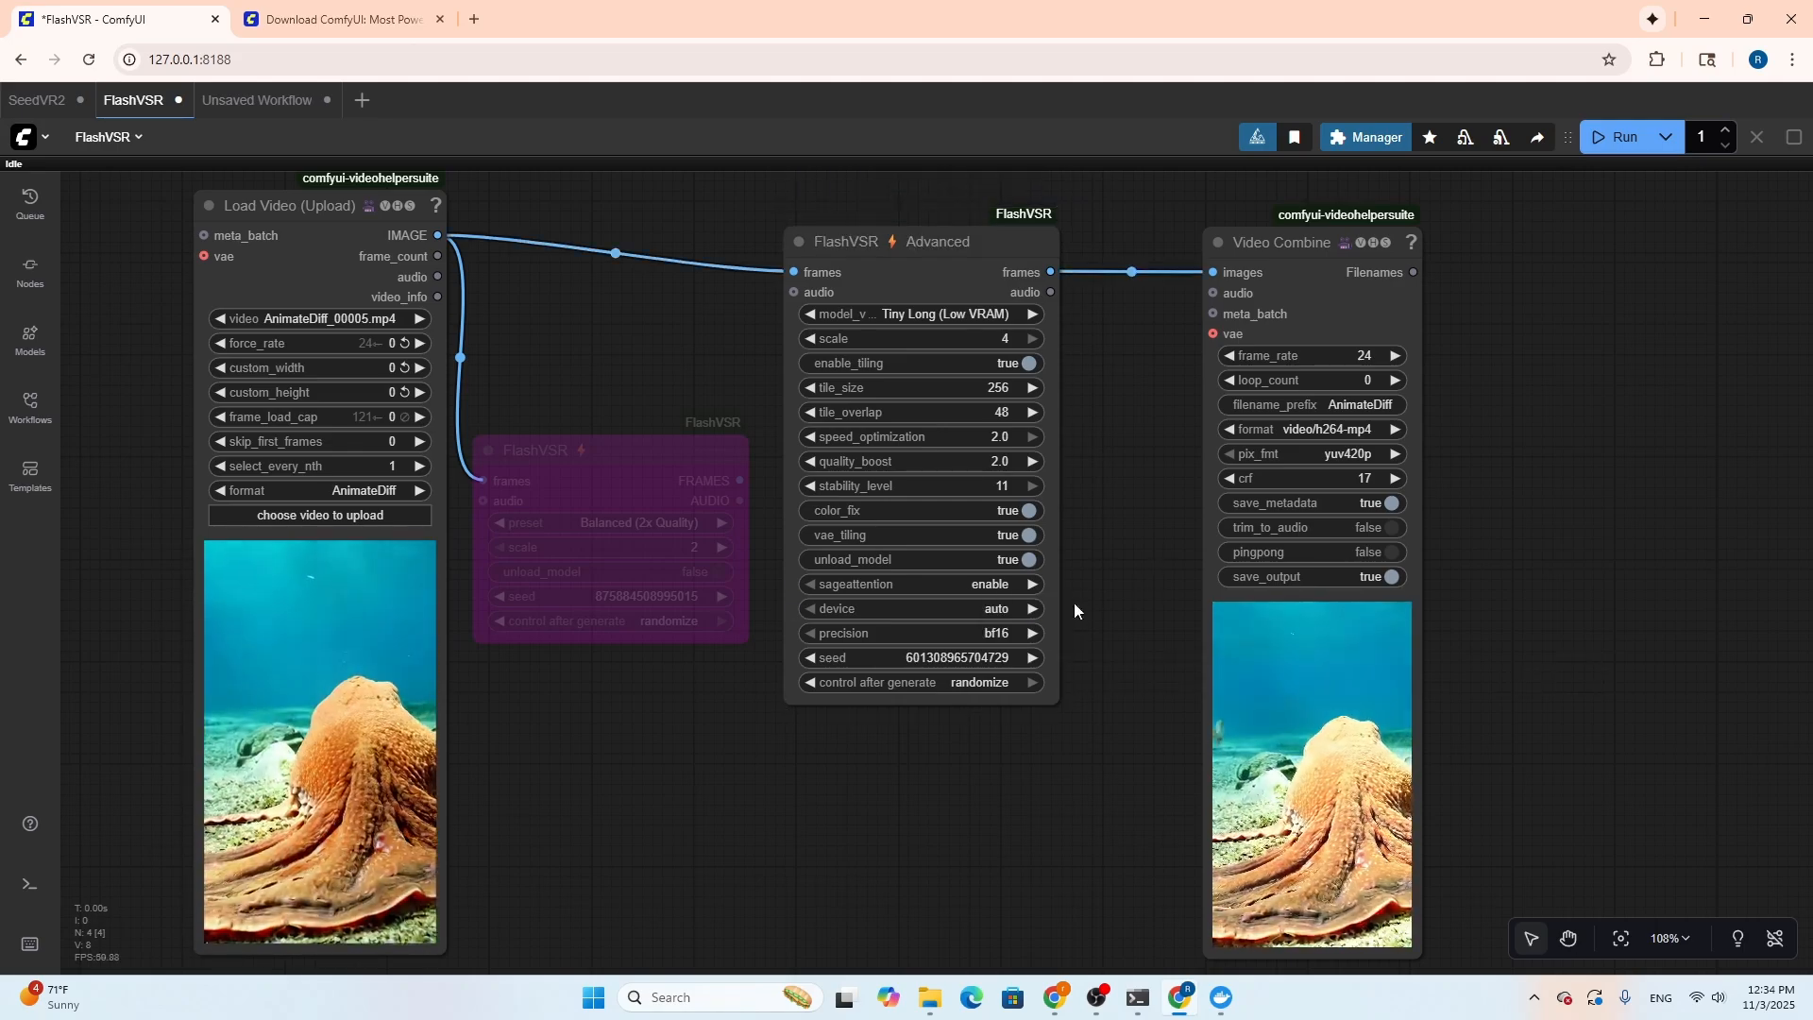
left_click(867, 241)
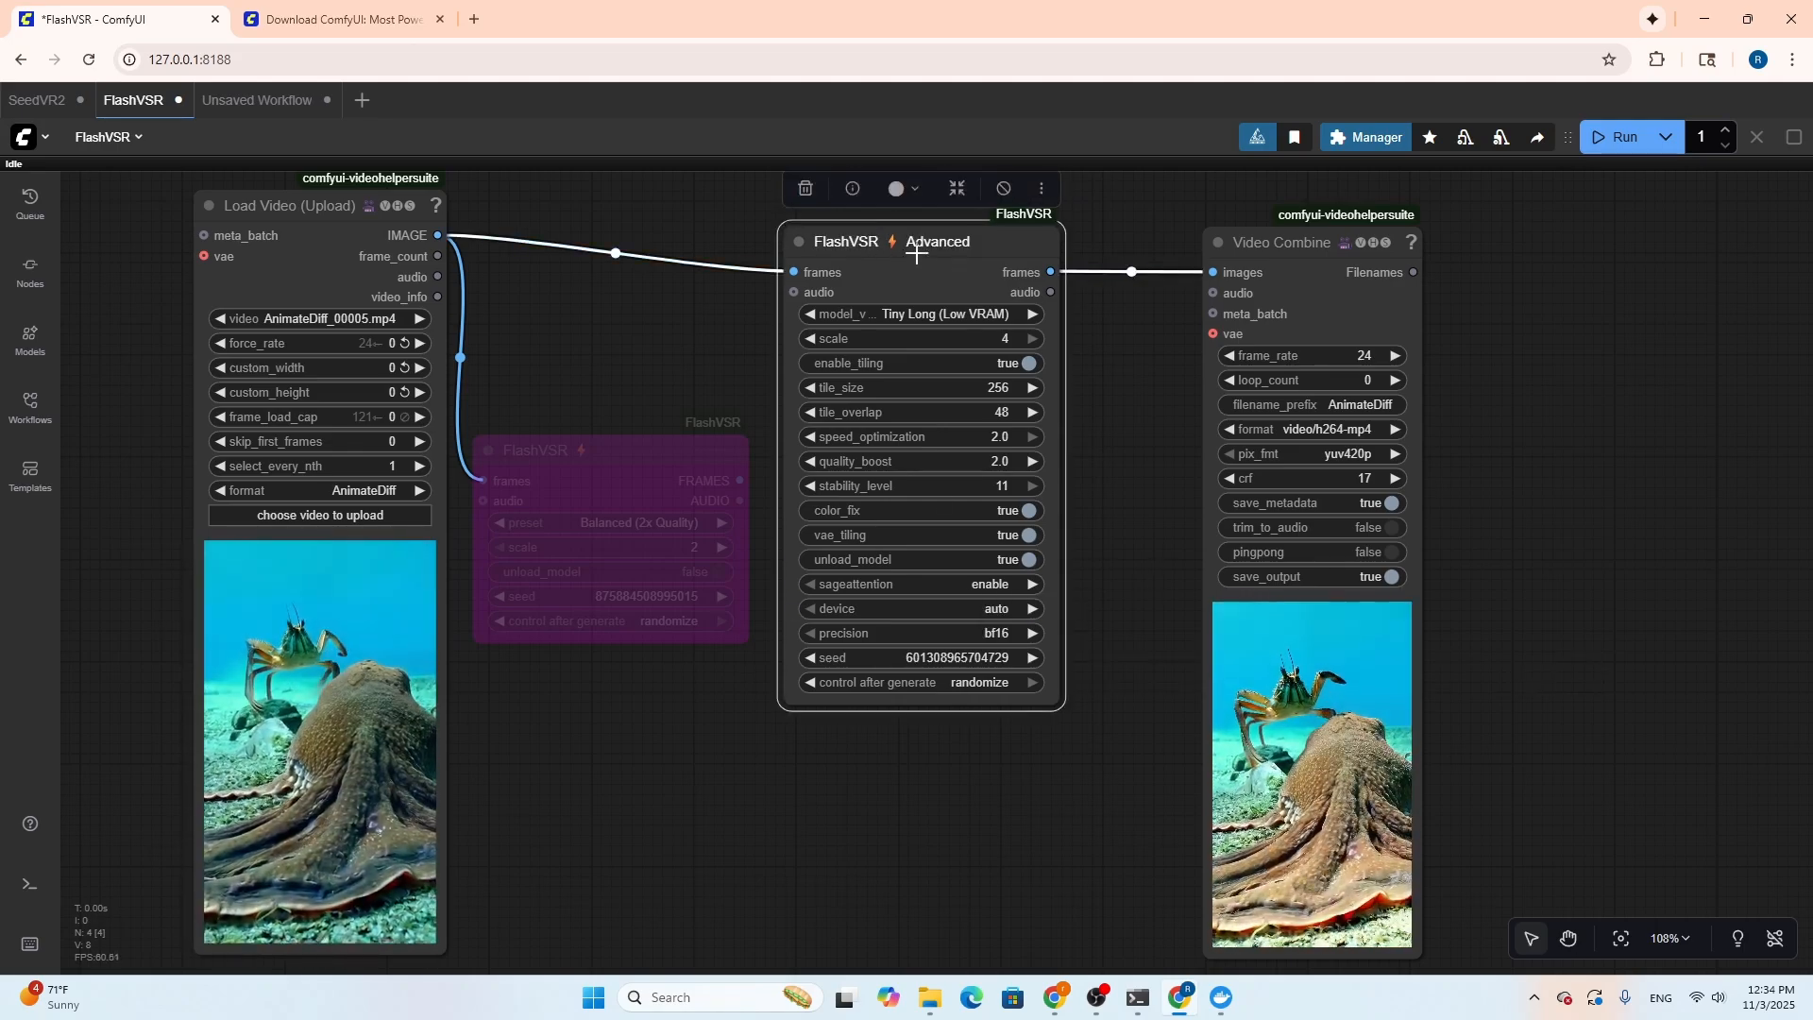
left_click(1587, 289)
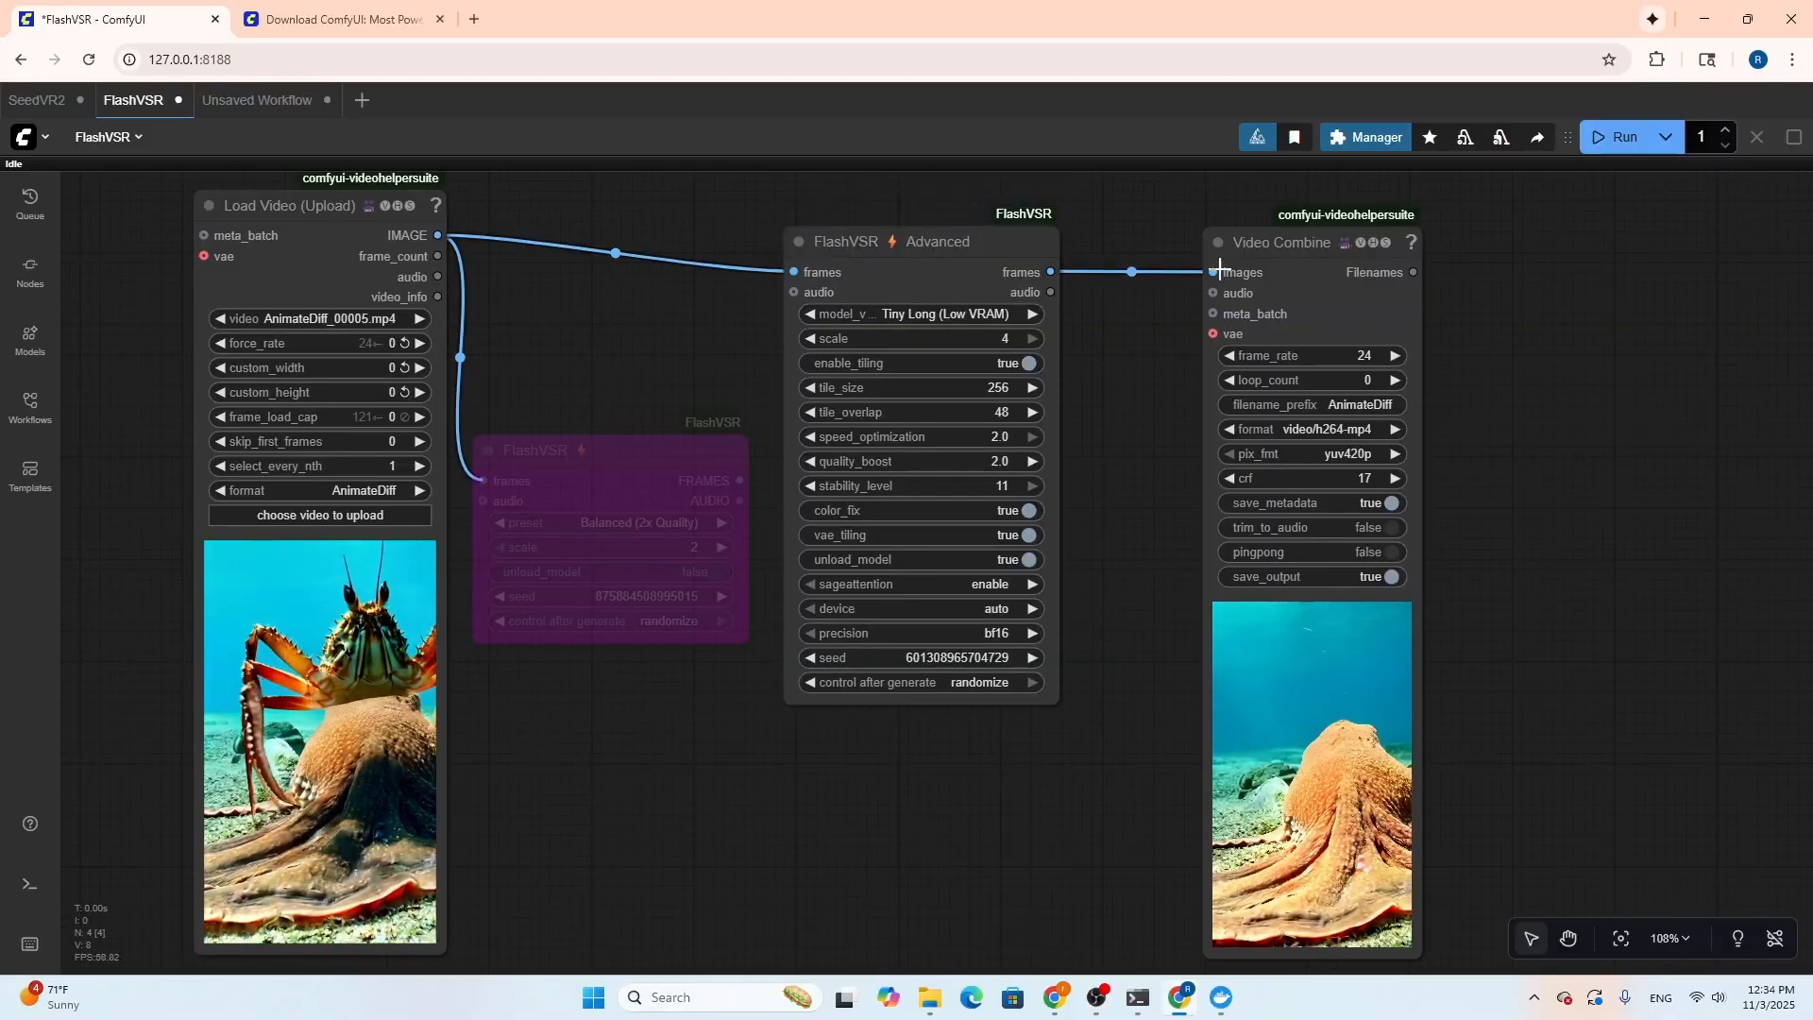
left_click(978, 253)
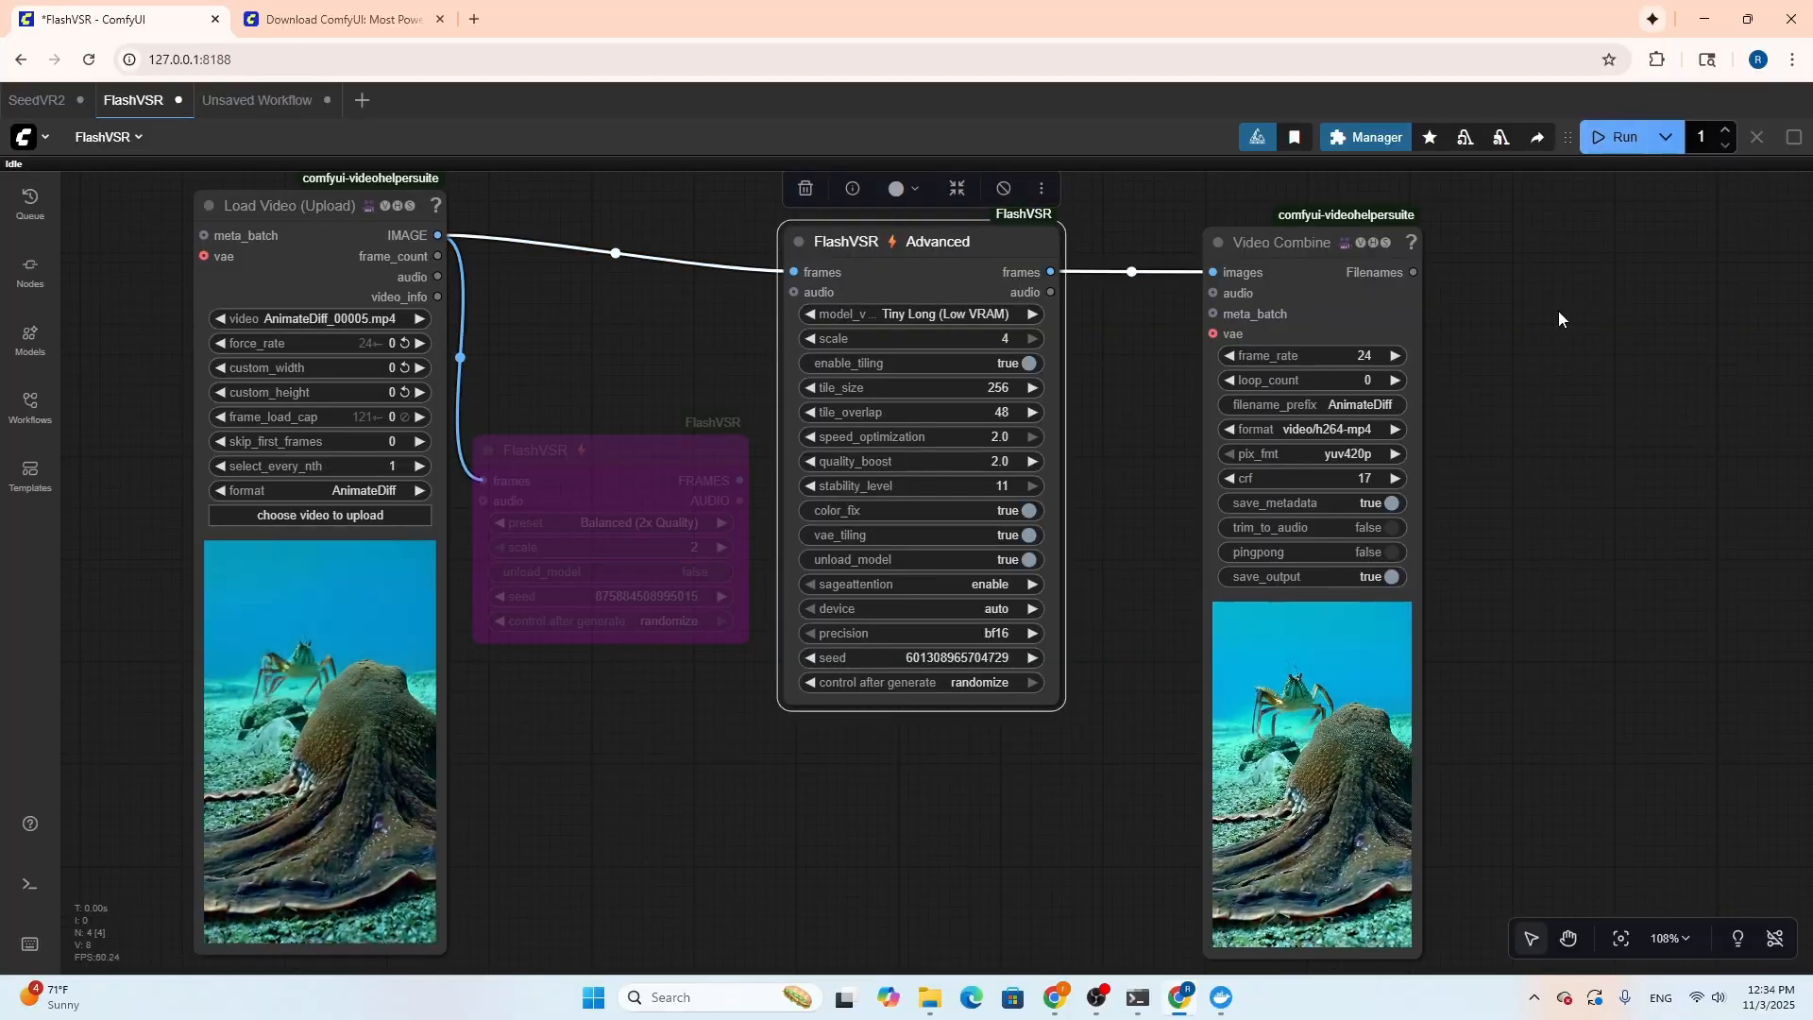
left_click(1140, 463)
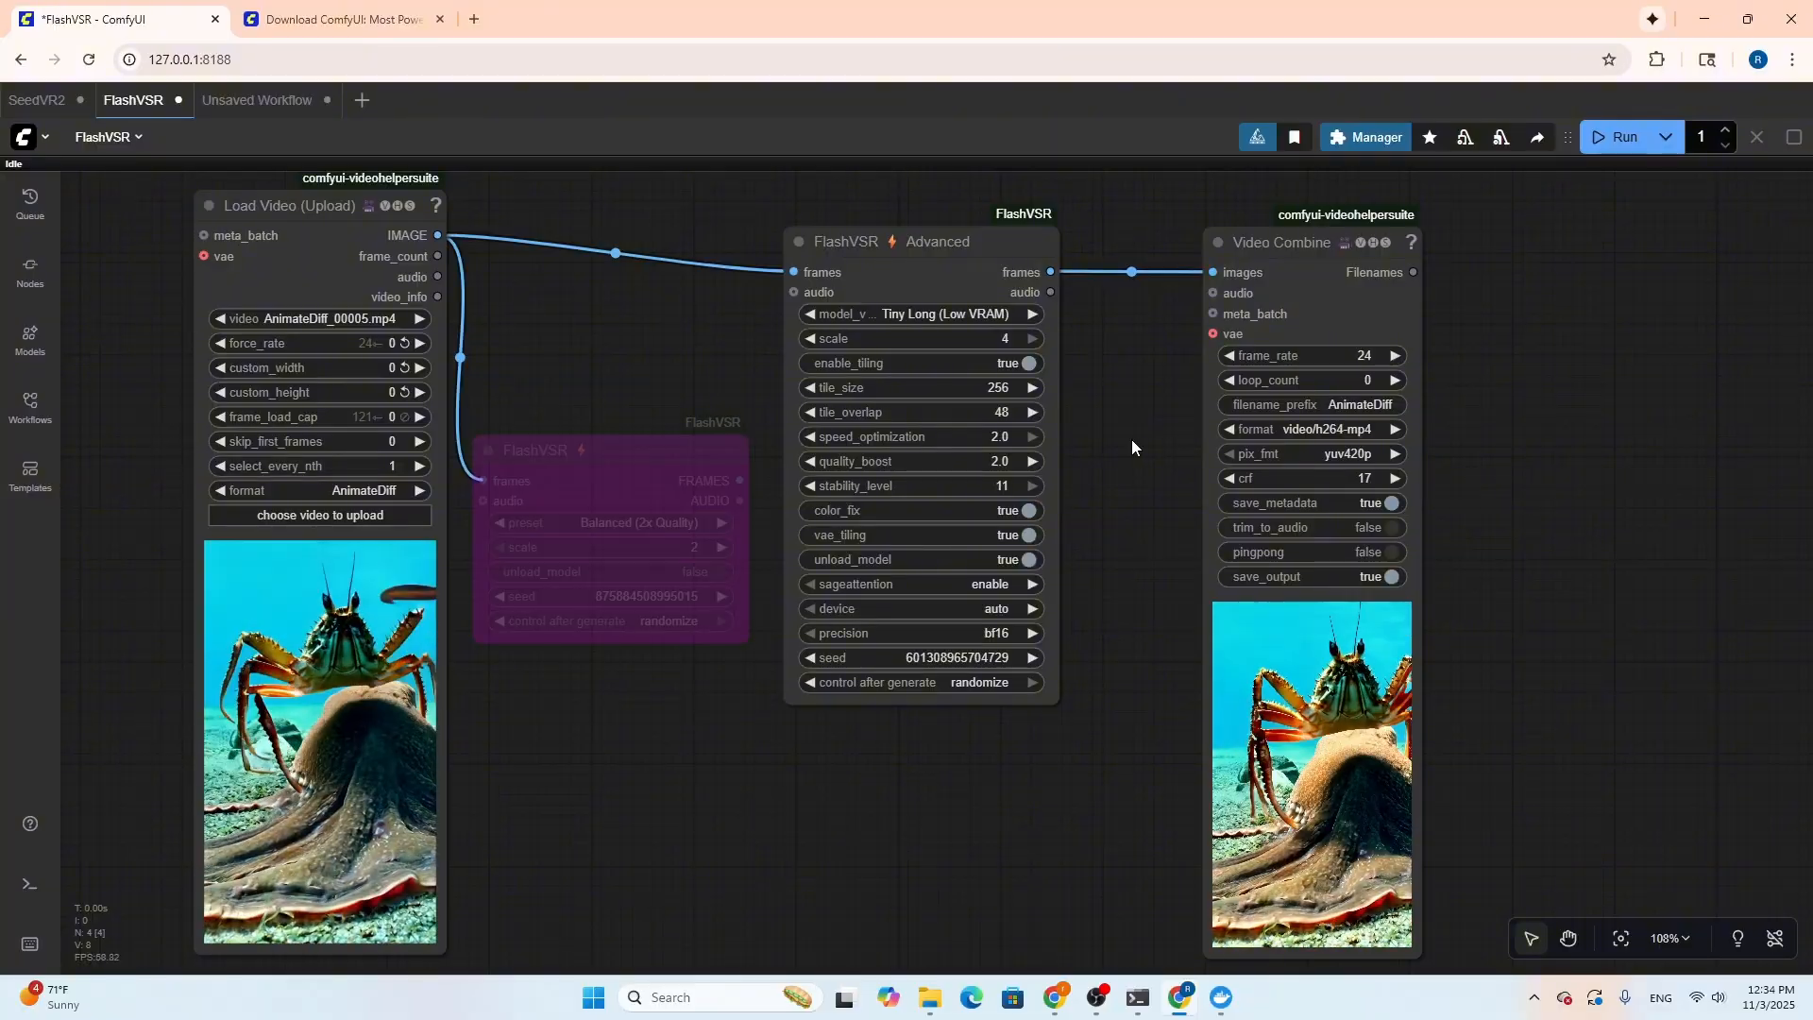